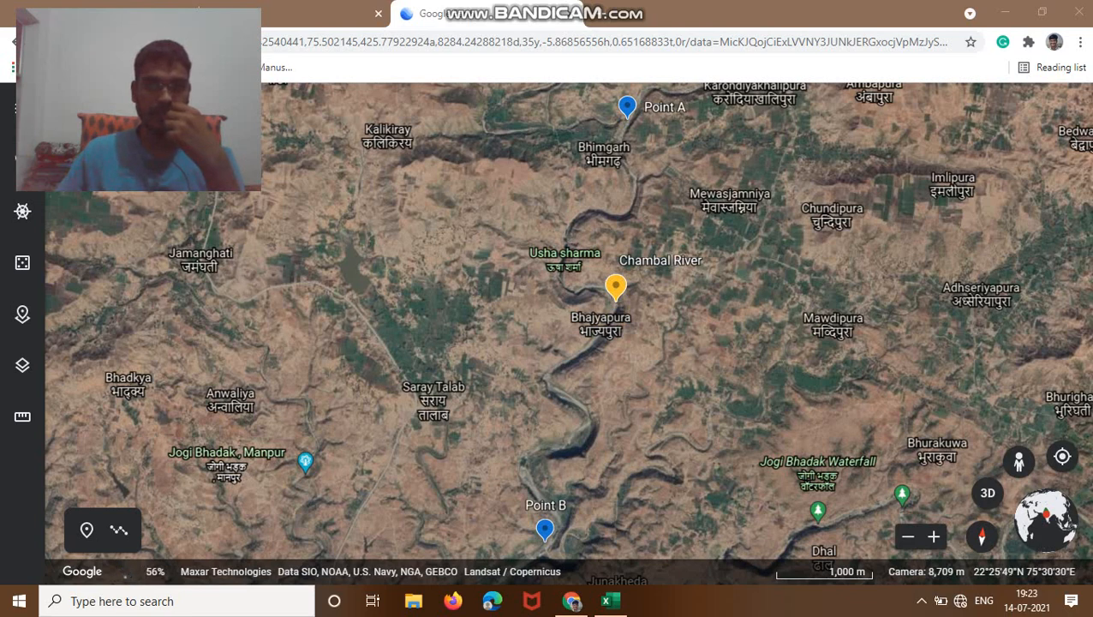
- View the information card of the Chambal River placemark and close it again
left_click(616, 287)
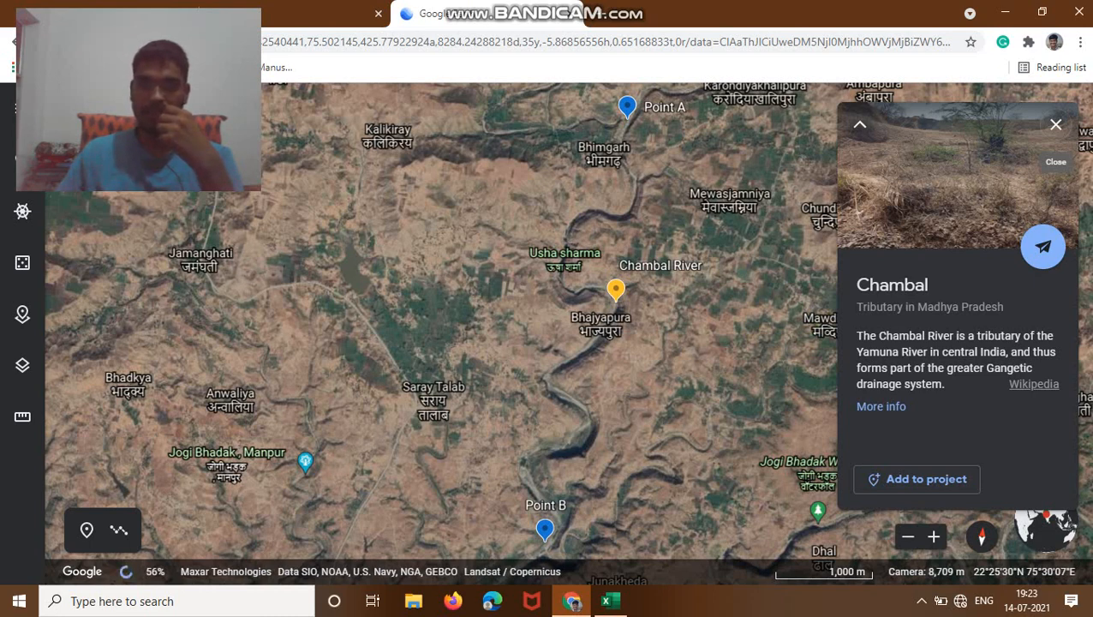
left_click(1055, 124)
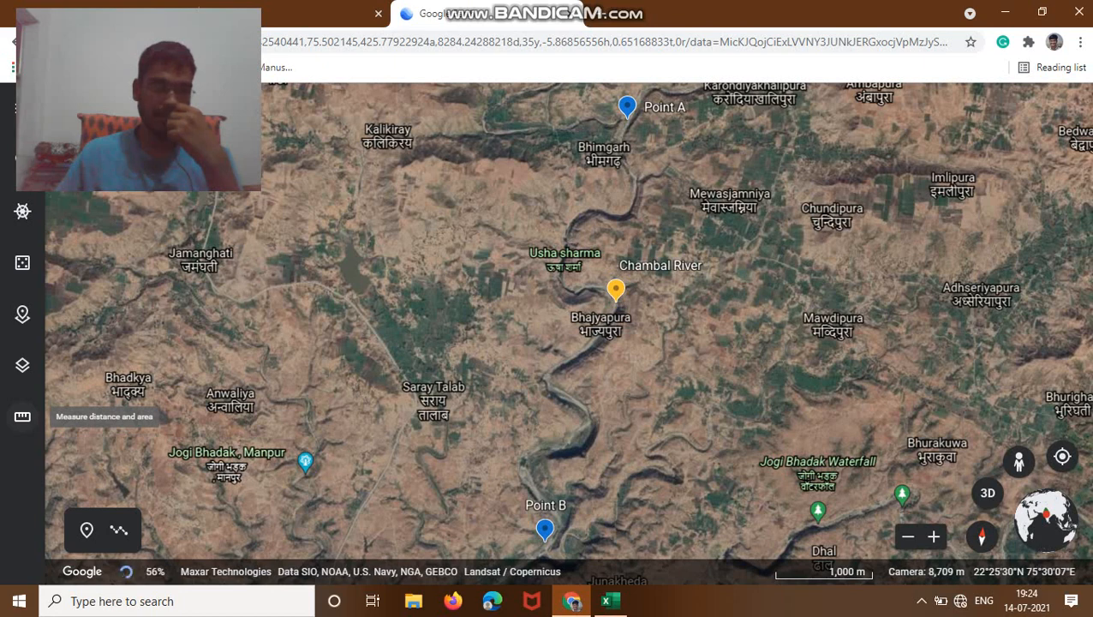
- Measure the straight-line distance from Point A to Point B and copy the result to the clipboard
left_click(22, 416)
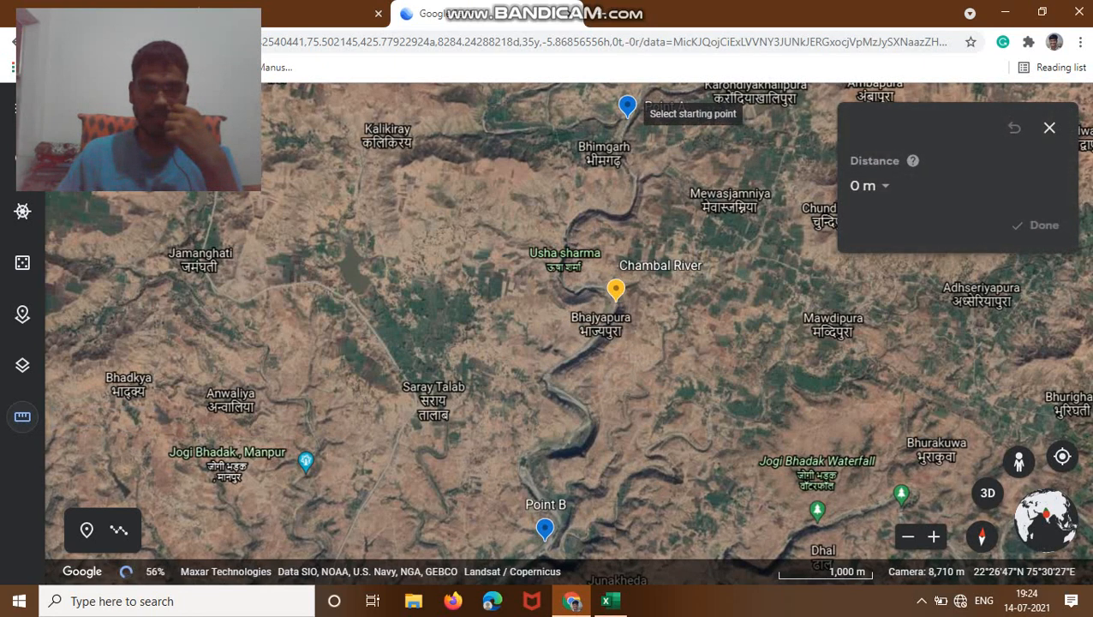
left_click(627, 116)
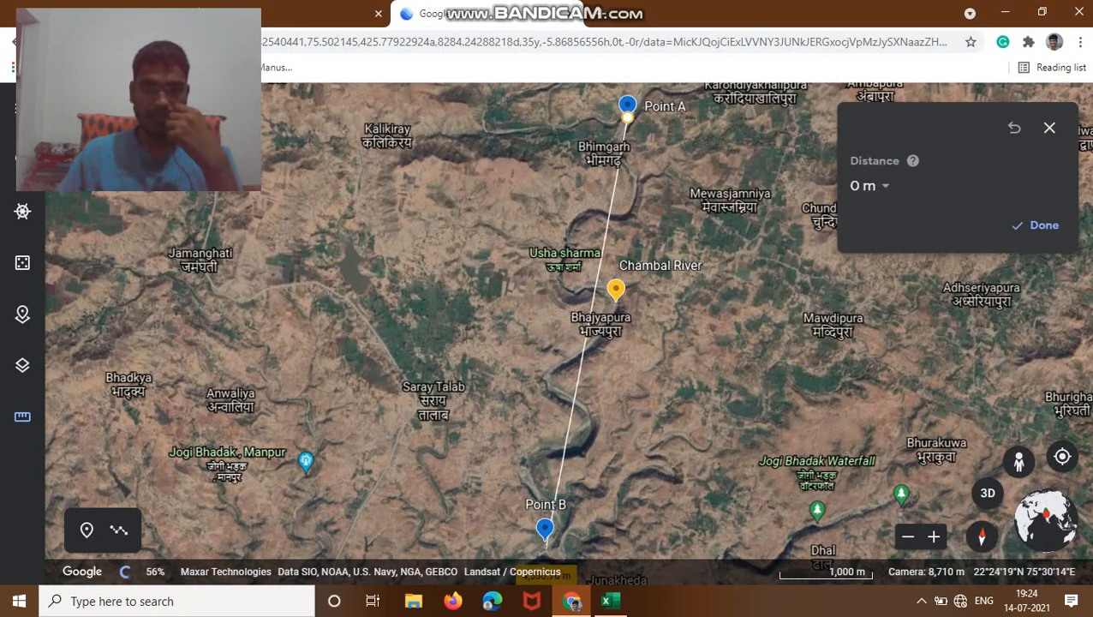
left_click(545, 535)
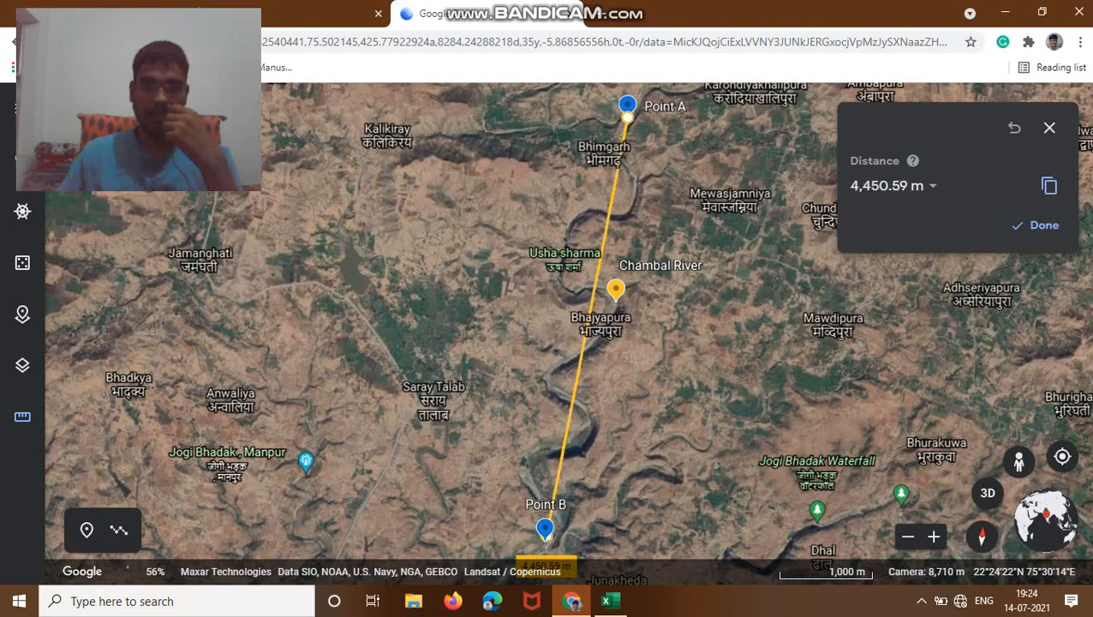
left_click(1035, 225)
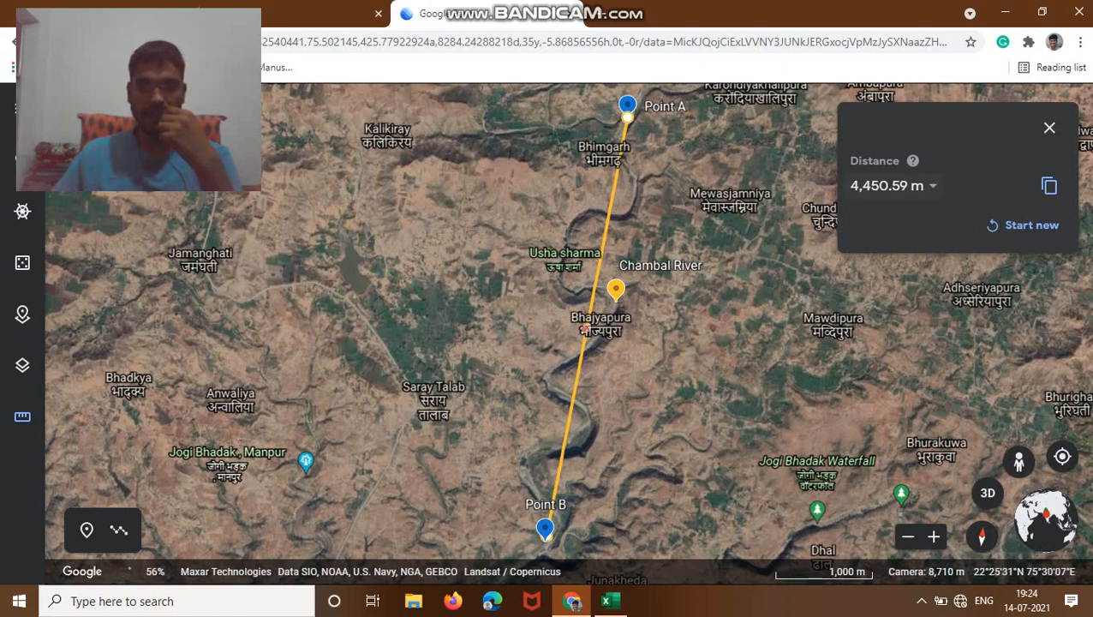
left_click(1049, 185)
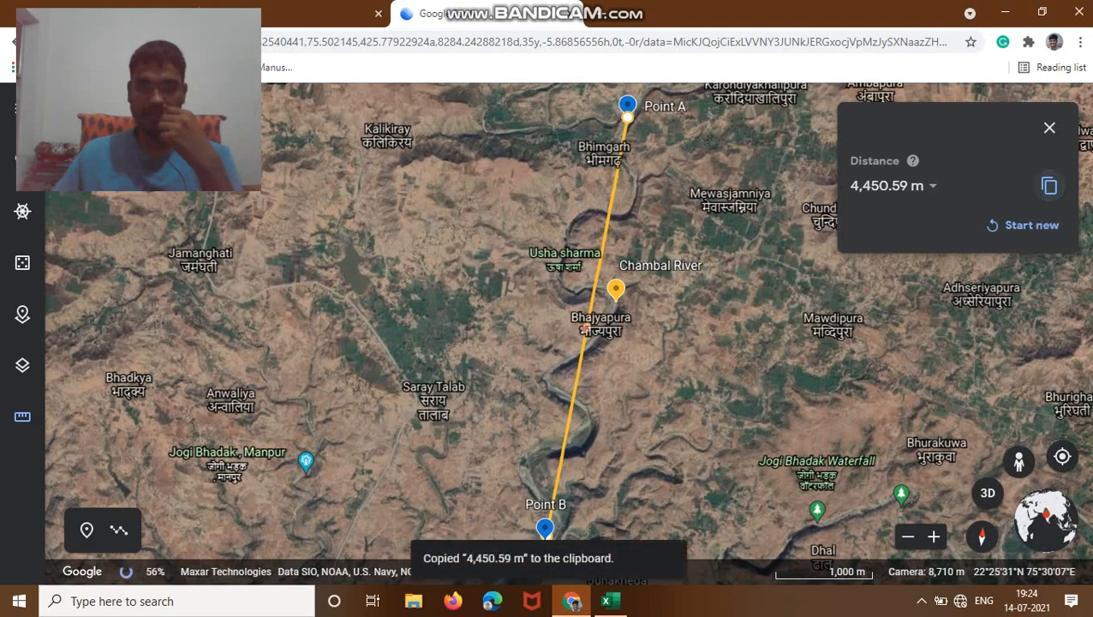
- Switch to Excel and paste the copied distance into B2 as the straight line length, removing the unit to leave 4,450.59
left_click(609, 601)
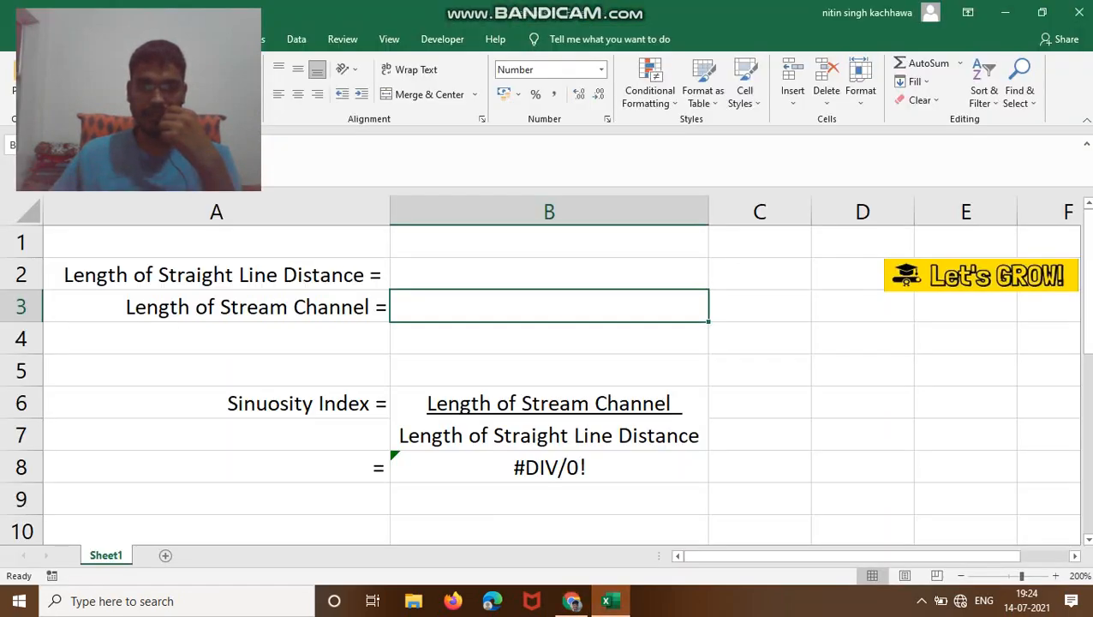
left_click(549, 274)
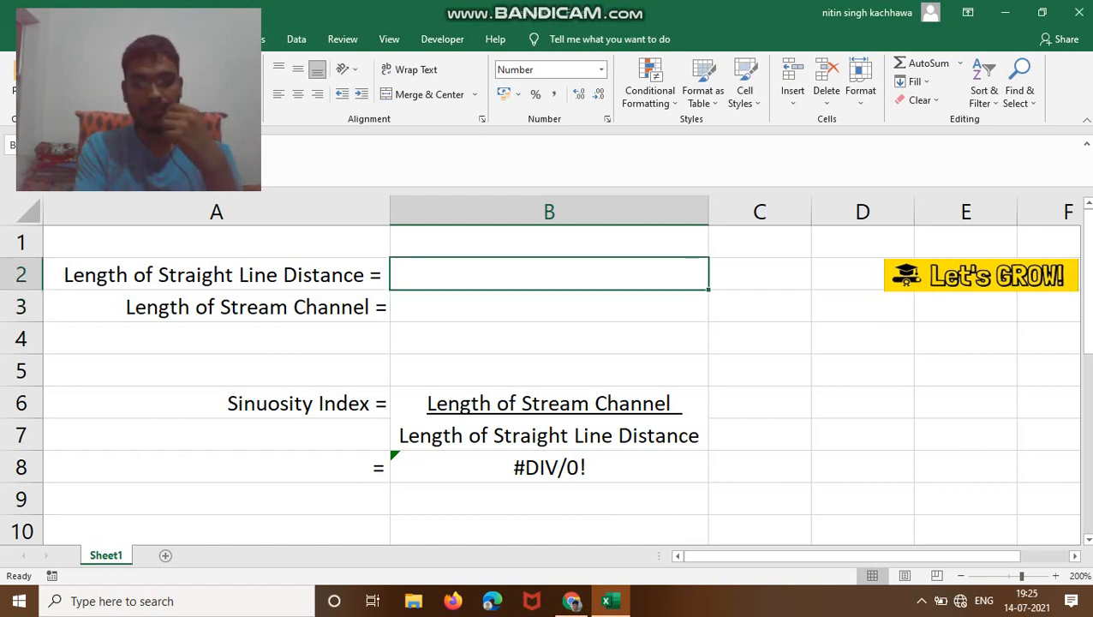
key("ctrl+v")
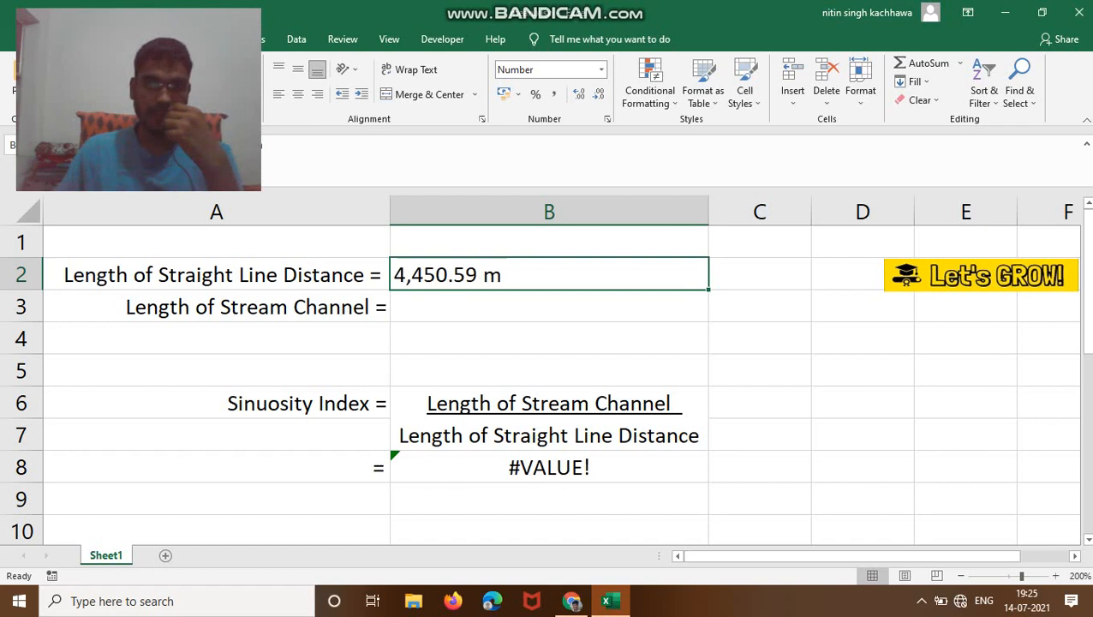
key("F2")
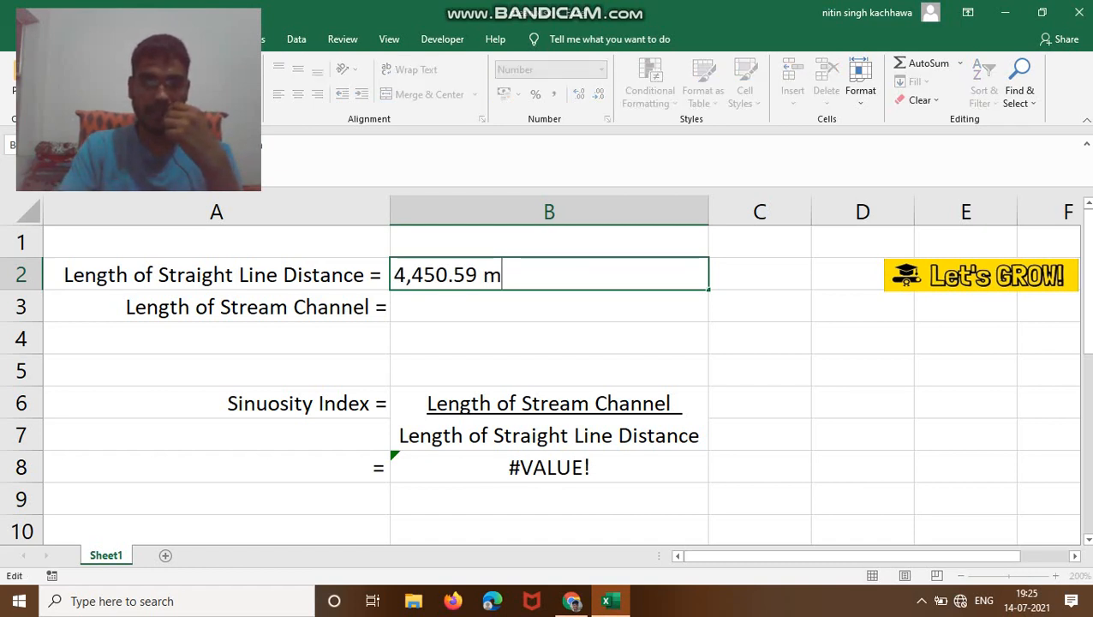
key("BackSpace")
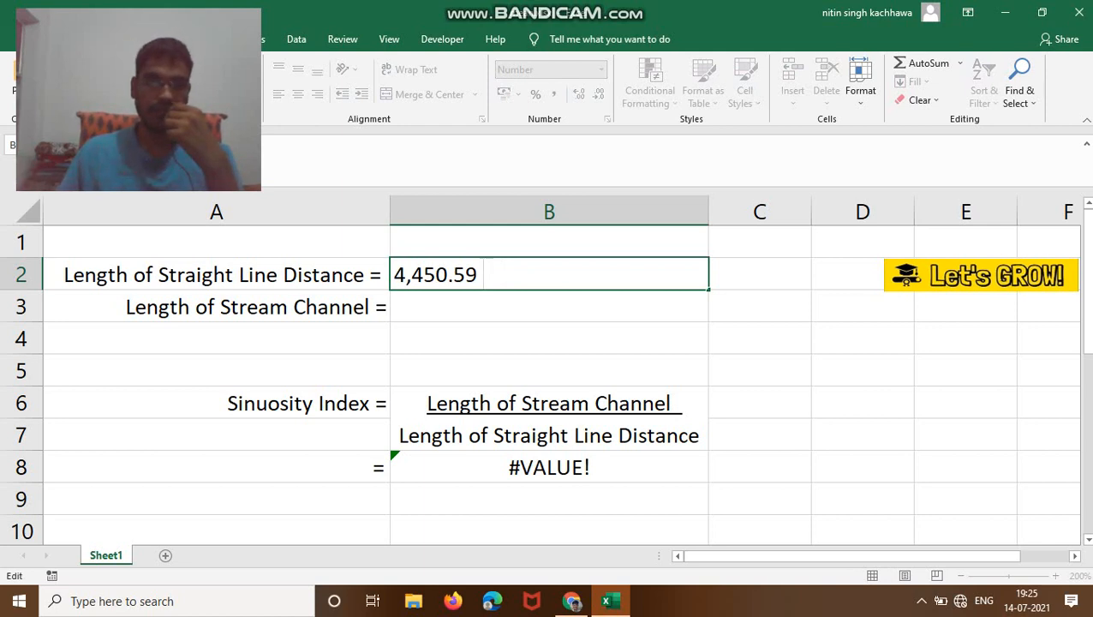
key("Return")
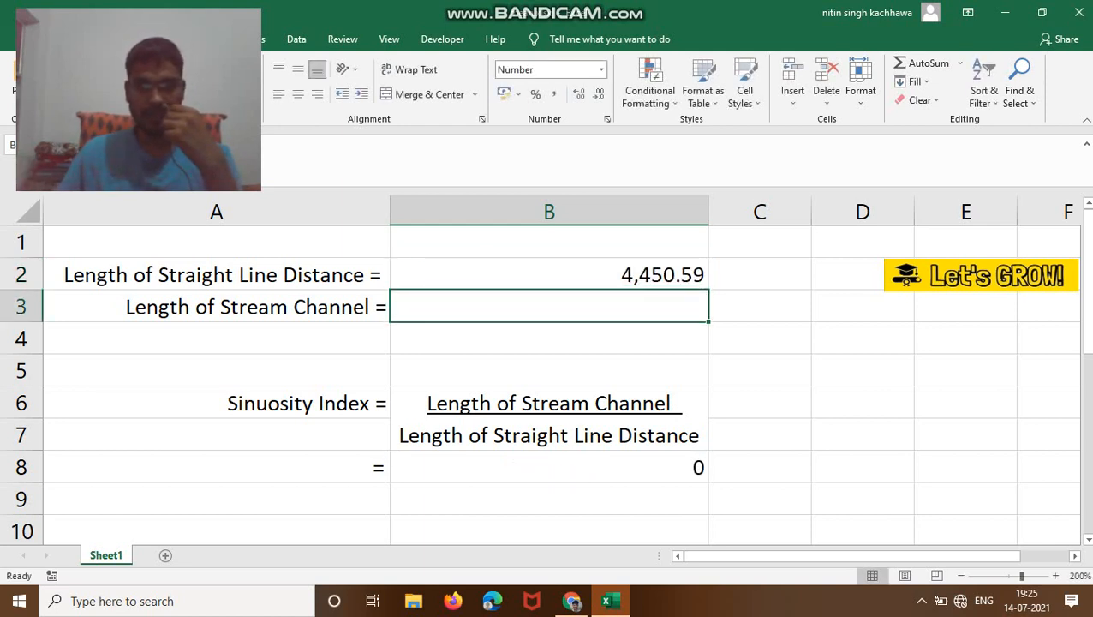
- Switch back to Google Earth, clear the straight-line measurement and start a new distance path at Point A
left_click(572, 600)
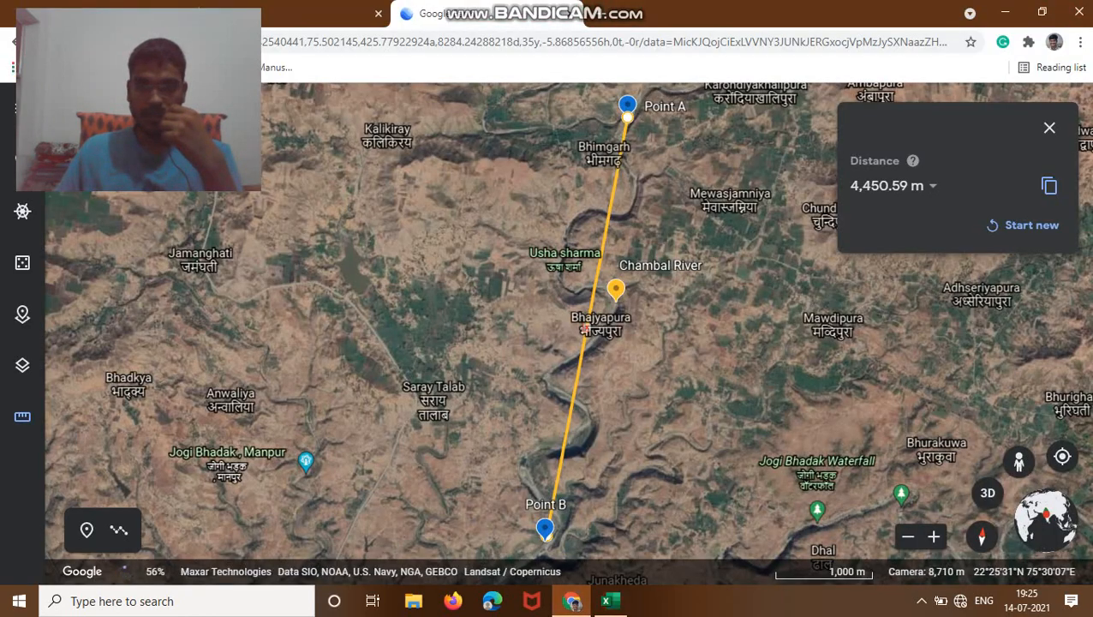
left_click(1049, 128)
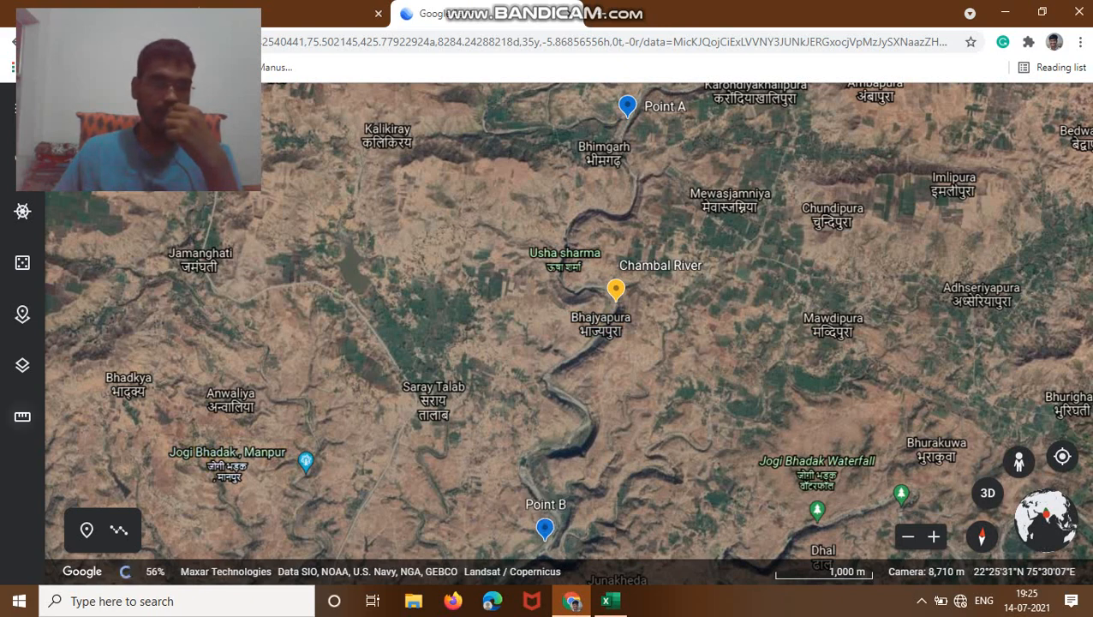
left_click(22, 416)
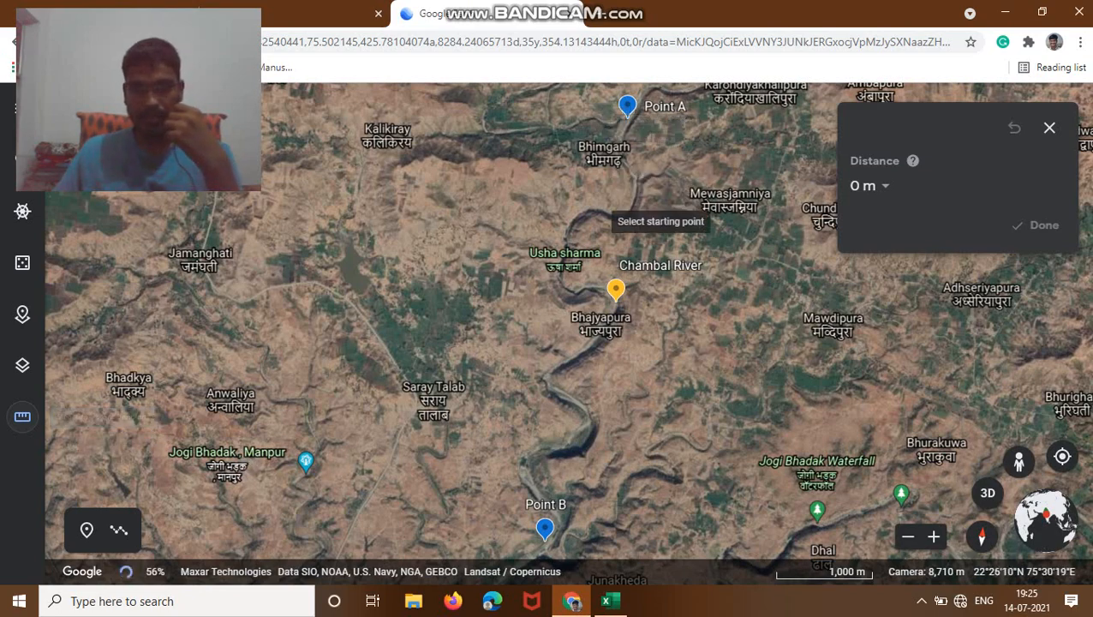
scroll(613, 220, "up", 5)
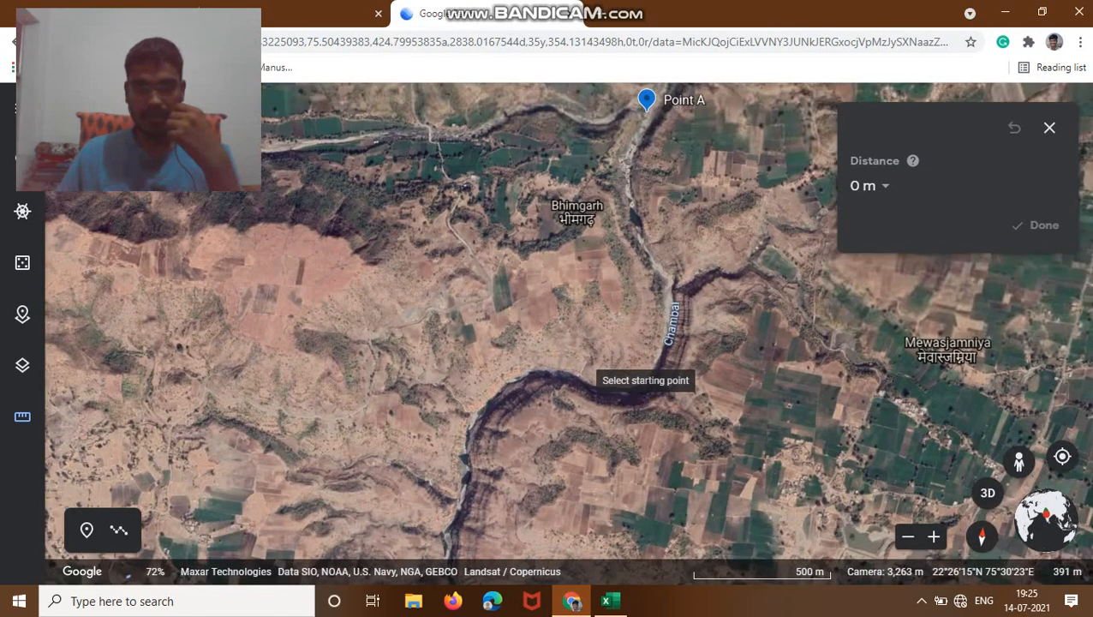
left_click_drag(589, 368, 574, 483)
left_click_drag(654, 260, 668, 197)
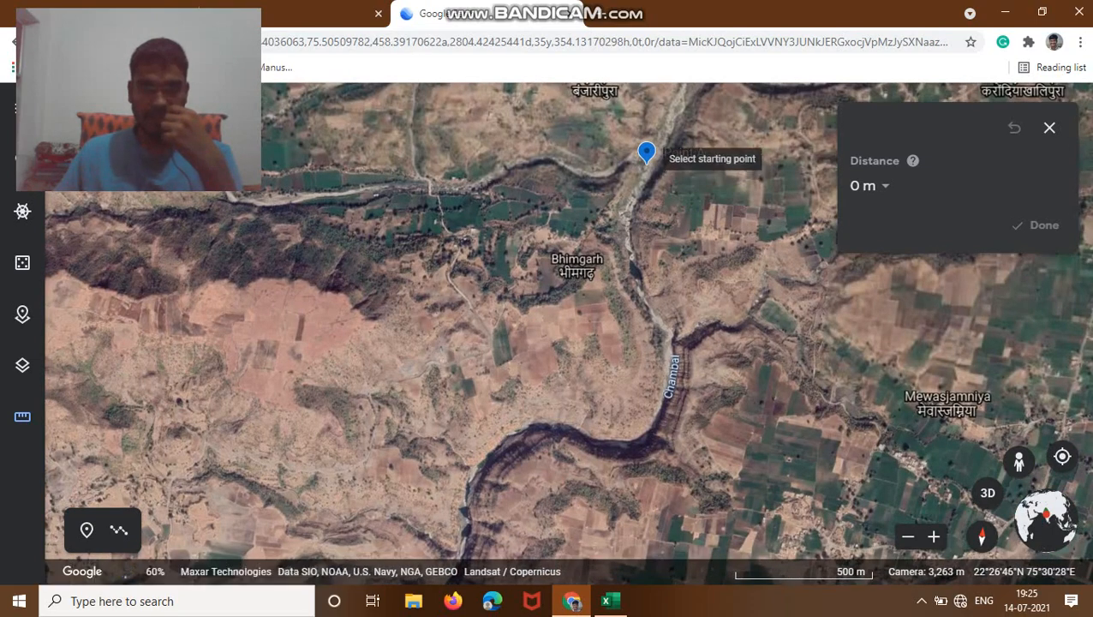
left_click(646, 154)
- Trace the Chambal channel from Point A past Bhimgarh and around the westward bend below it, for about 2,030 m
left_click(630, 199)
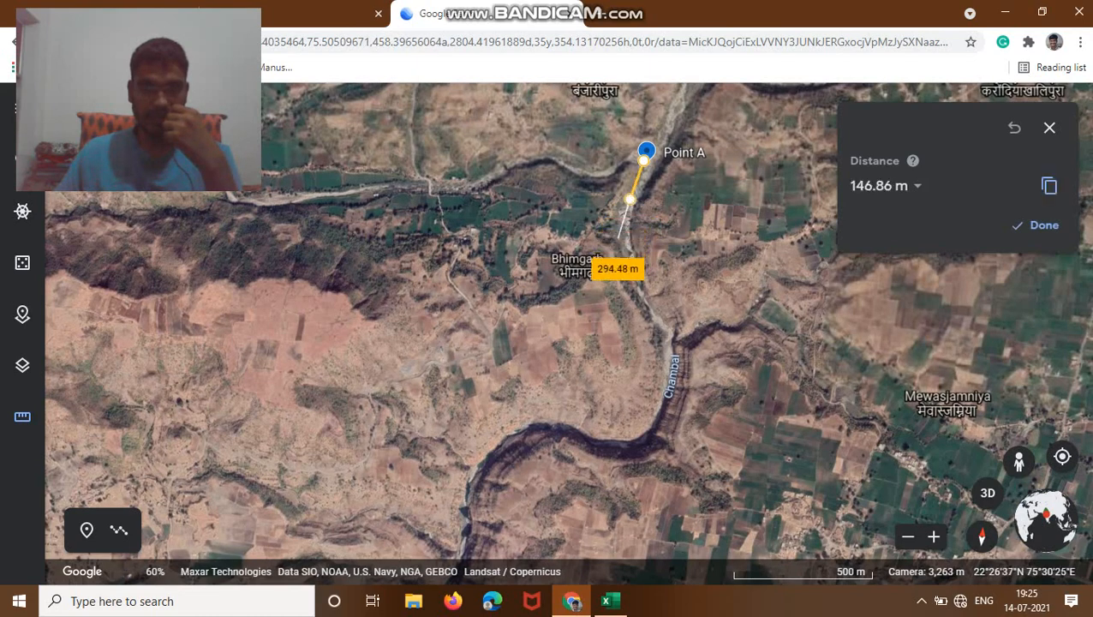
left_click(618, 237)
left_click(632, 286)
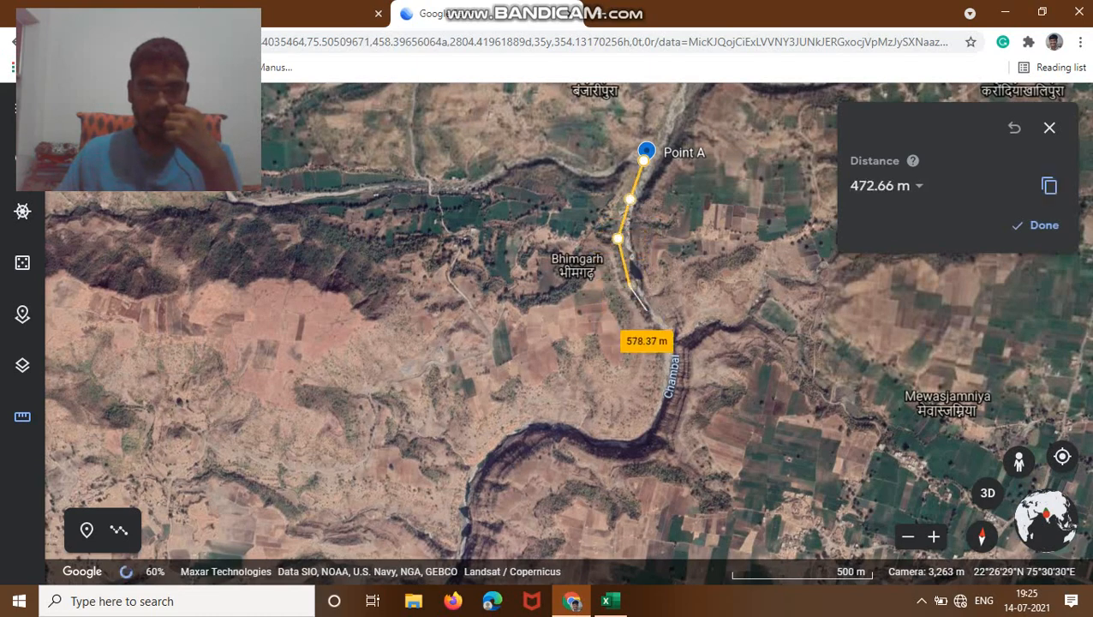
left_click(648, 313)
left_click(666, 339)
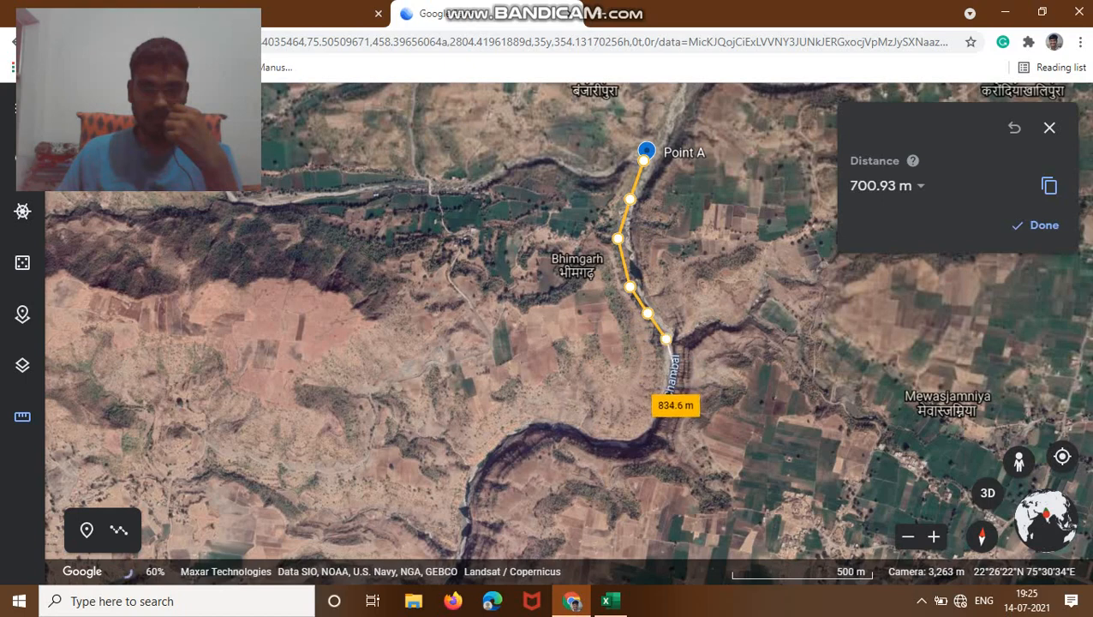
left_click(675, 376)
left_click(666, 409)
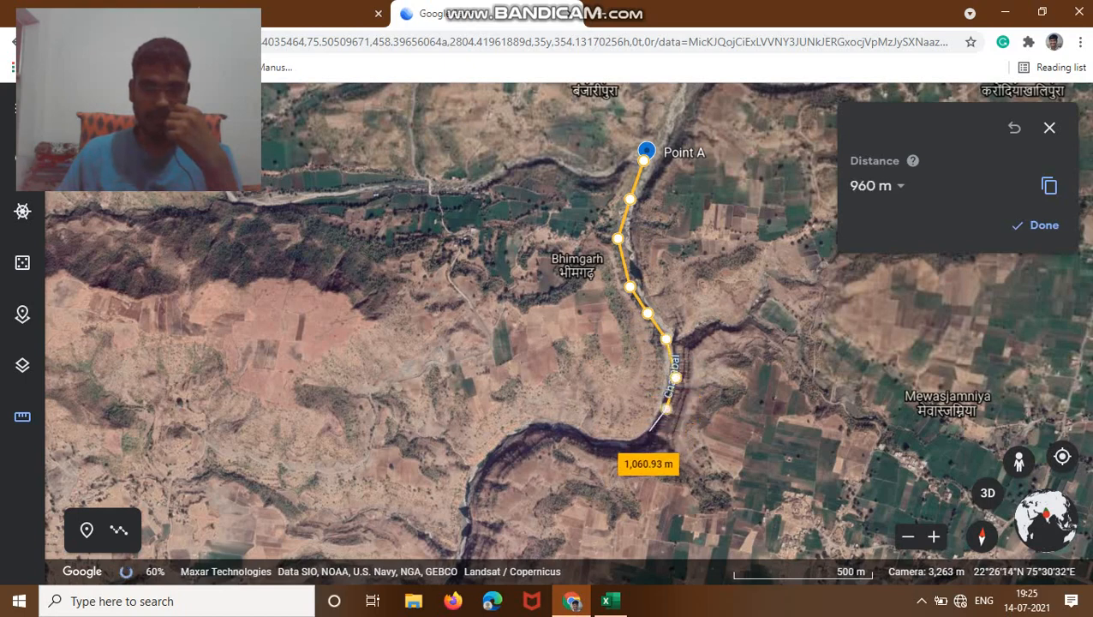
left_click(649, 435)
left_click(625, 445)
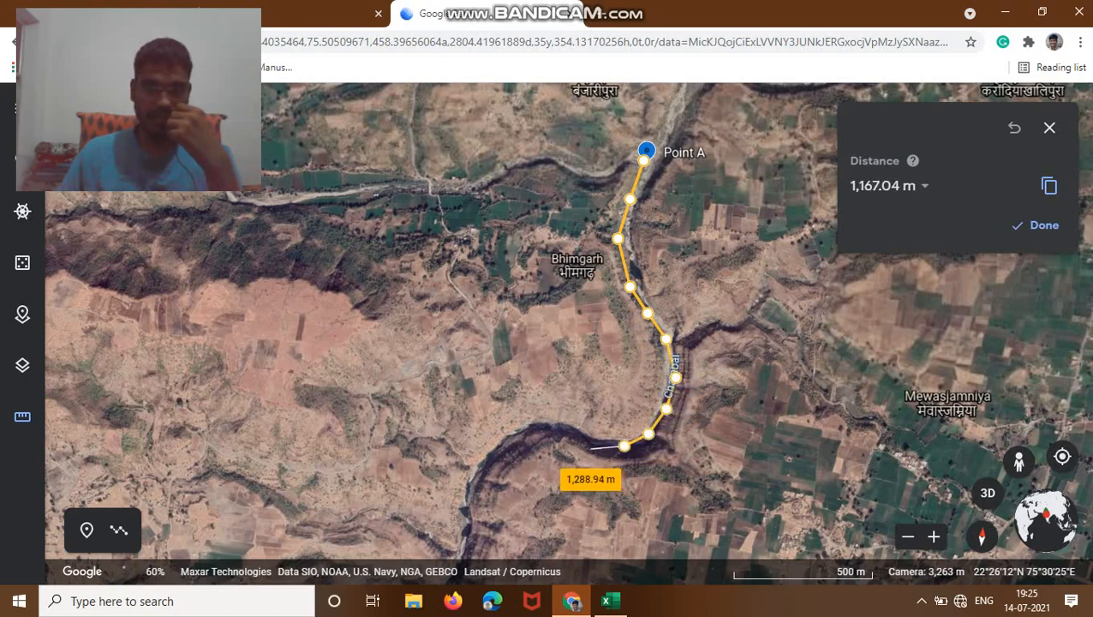
left_click(591, 444)
left_click(561, 430)
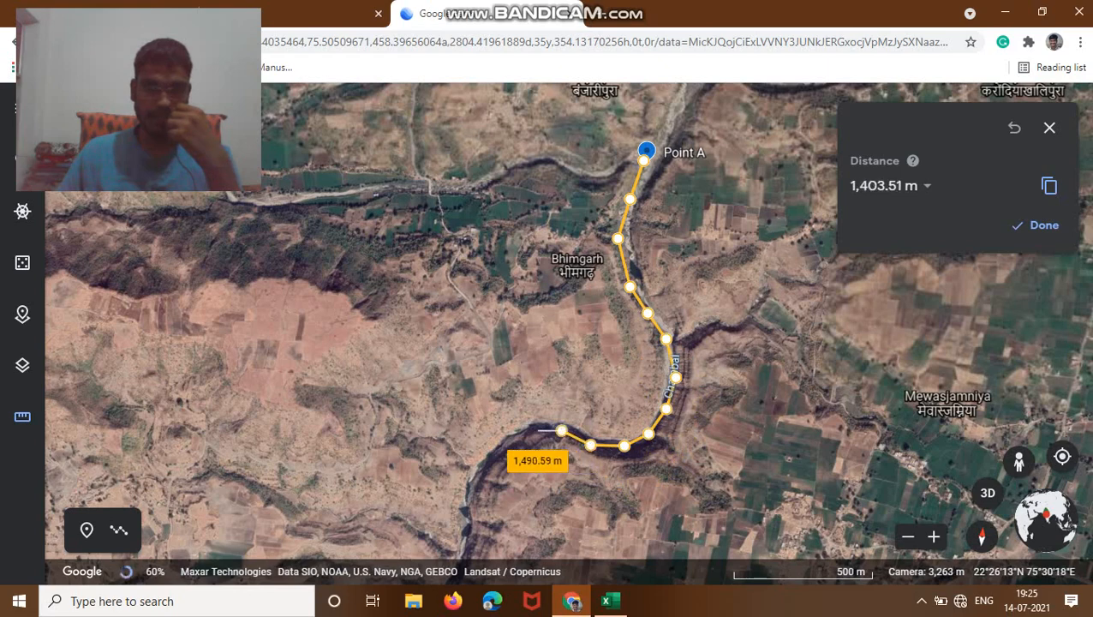
left_click(537, 430)
left_click(503, 440)
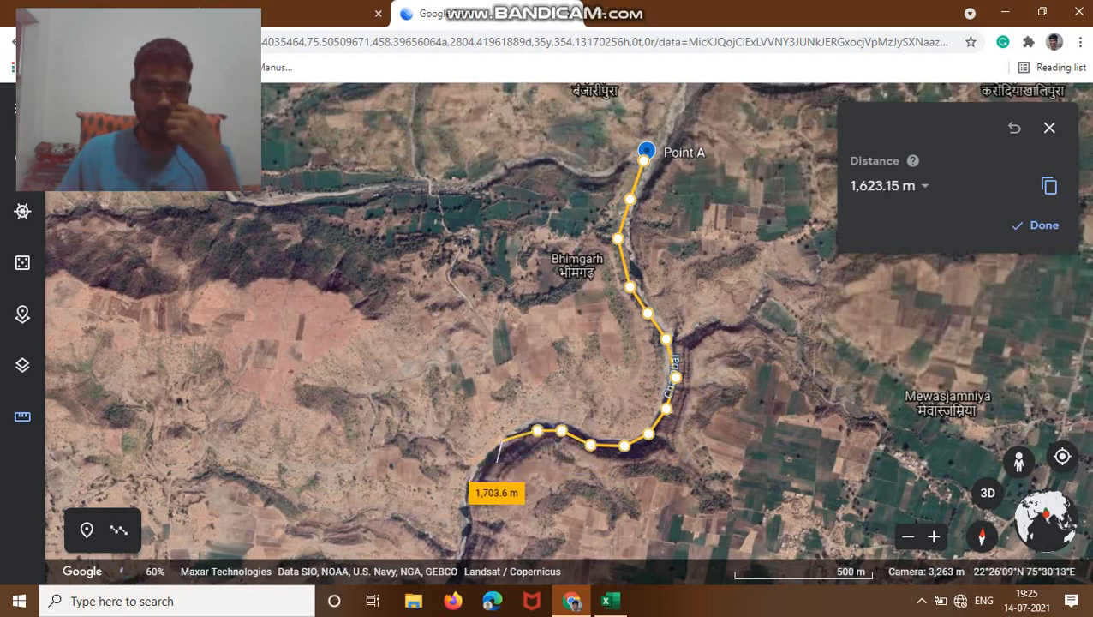
left_click(480, 466)
left_click(469, 500)
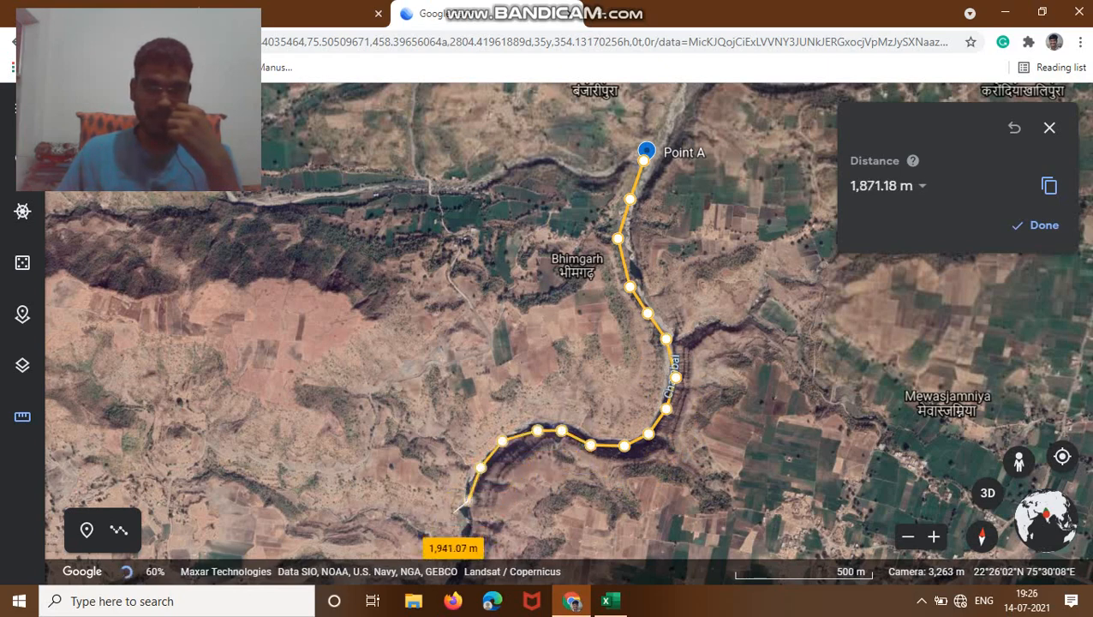
left_click(463, 543)
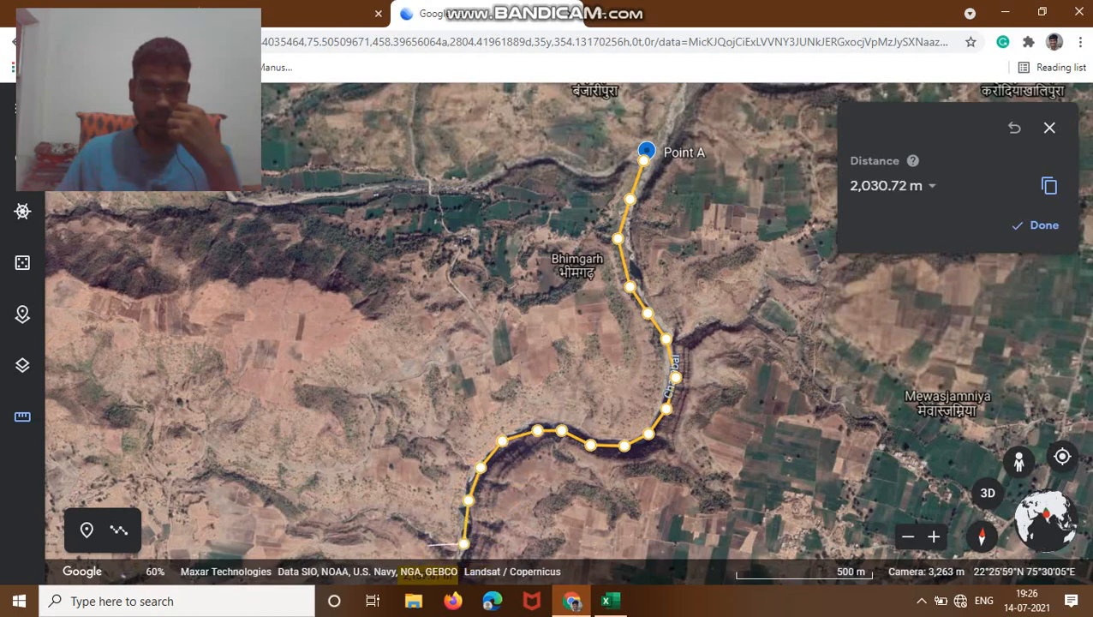
left_click_drag(464, 575, 481, 198)
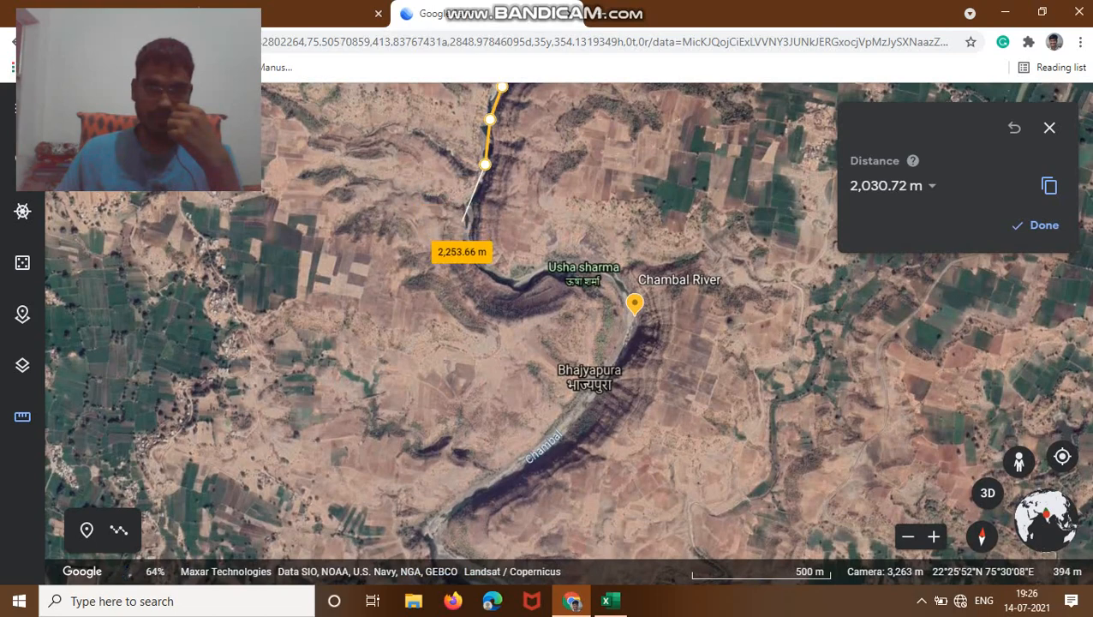
left_click(463, 225)
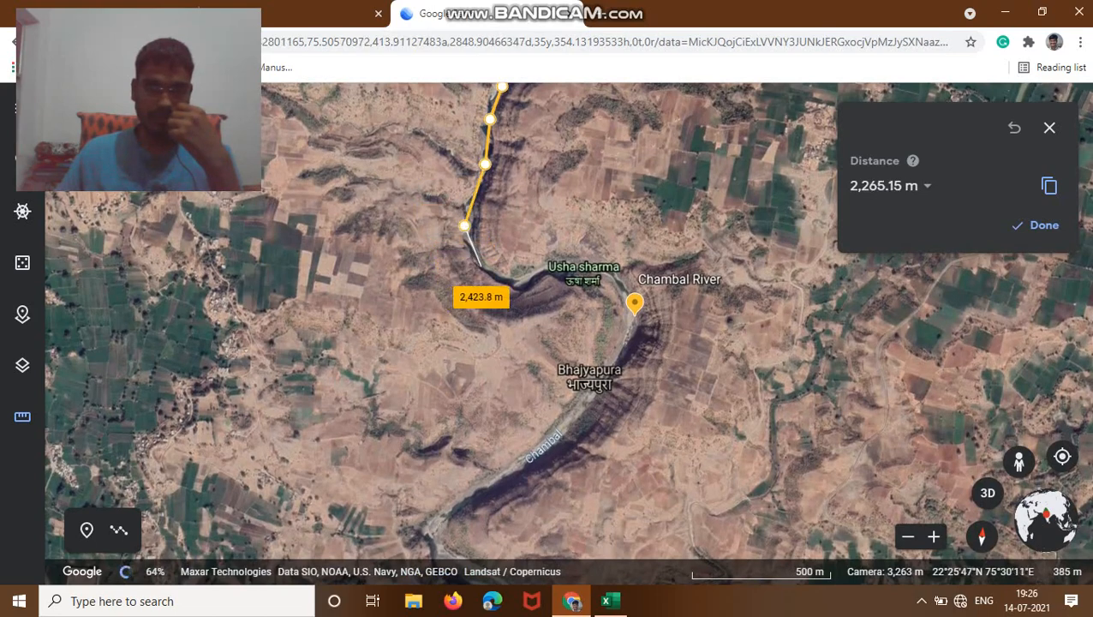
left_click(482, 267)
left_click(502, 281)
left_click(543, 269)
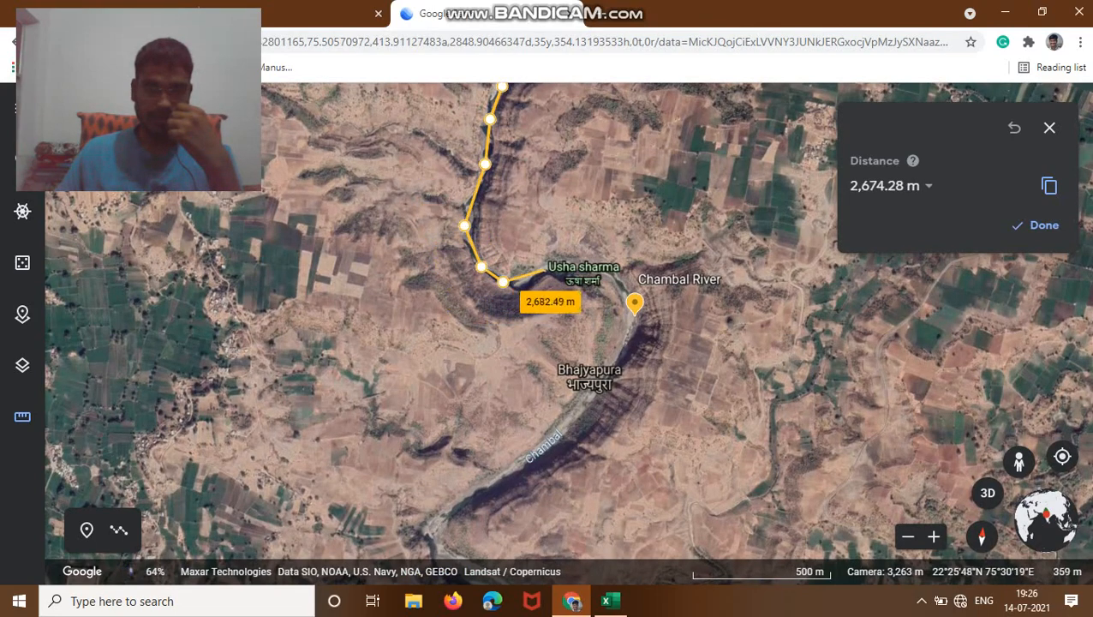
left_click(573, 269)
left_click(602, 268)
left_click(623, 281)
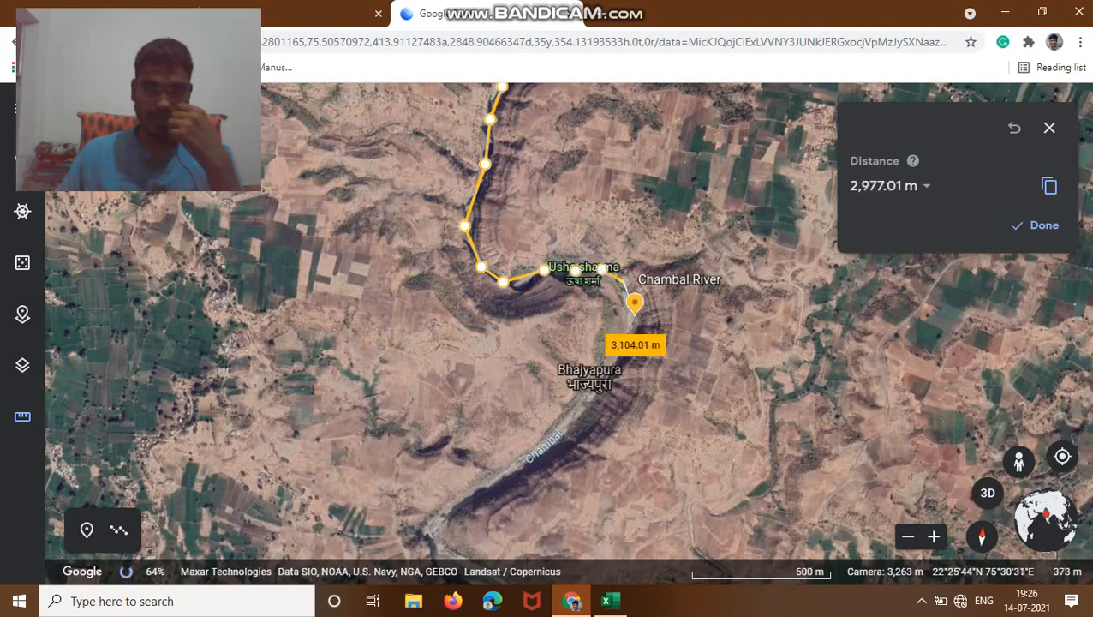
left_click(635, 315)
left_click(625, 354)
left_click(613, 387)
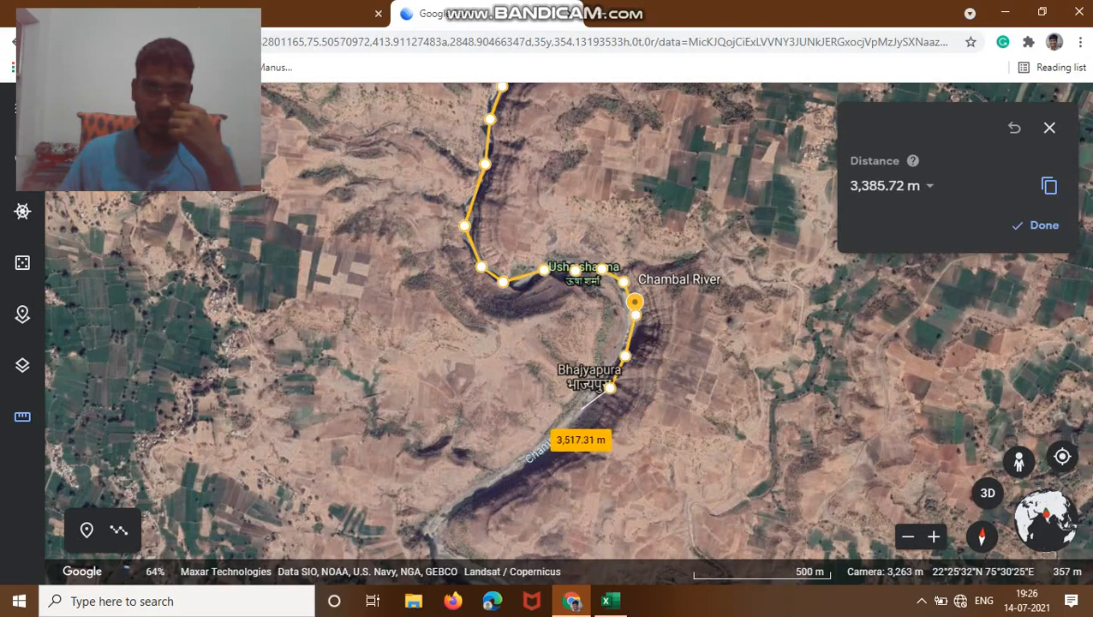
- Extend the distance path southwest from Bhajyapura along the Chambal to the next sharp bend, reaching about 4,253 m in total
left_click(581, 409)
left_click(561, 435)
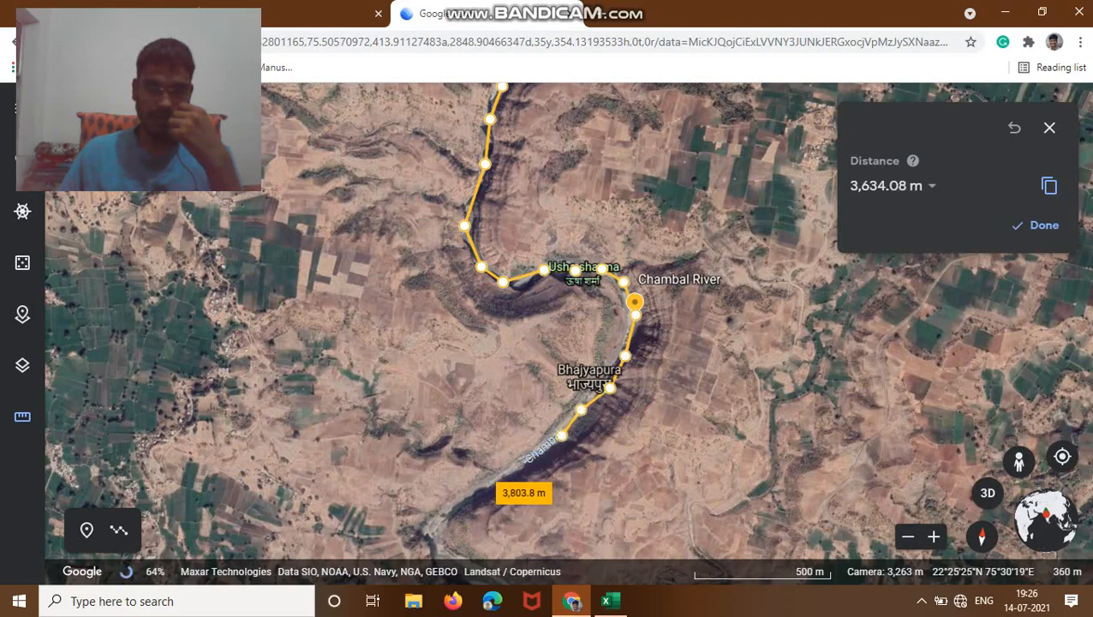
left_click(523, 462)
left_click(491, 481)
left_click(457, 502)
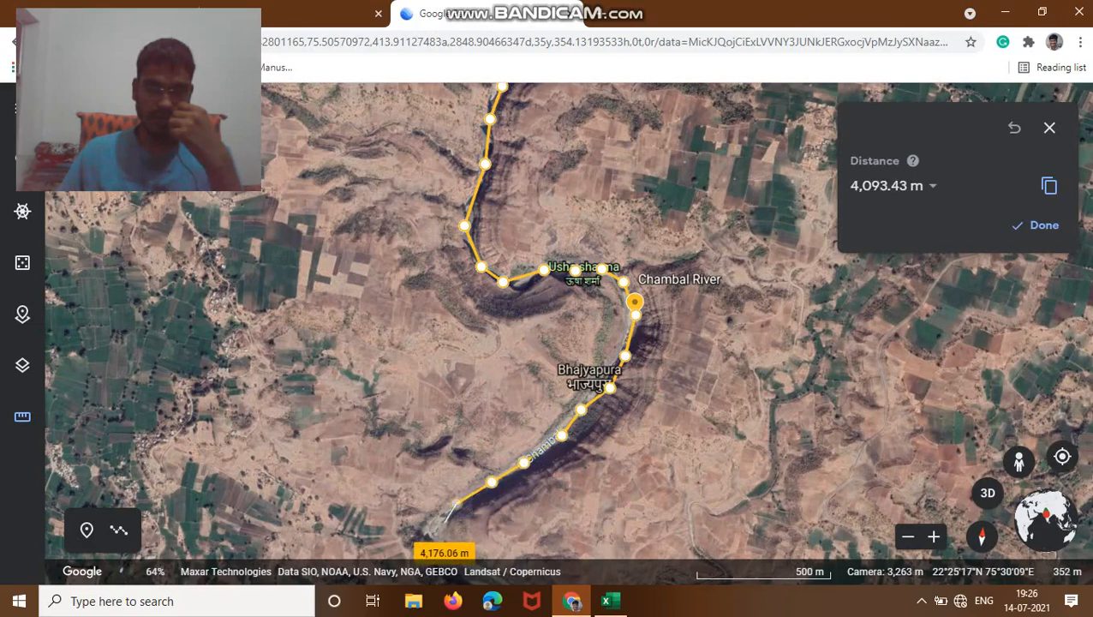
left_click(444, 521)
left_click(428, 537)
- Continue the distance path down the river and around the eastward bend west of Heerapura, reaching about 5,277 m in total
left_click_drag(435, 547, 393, 186)
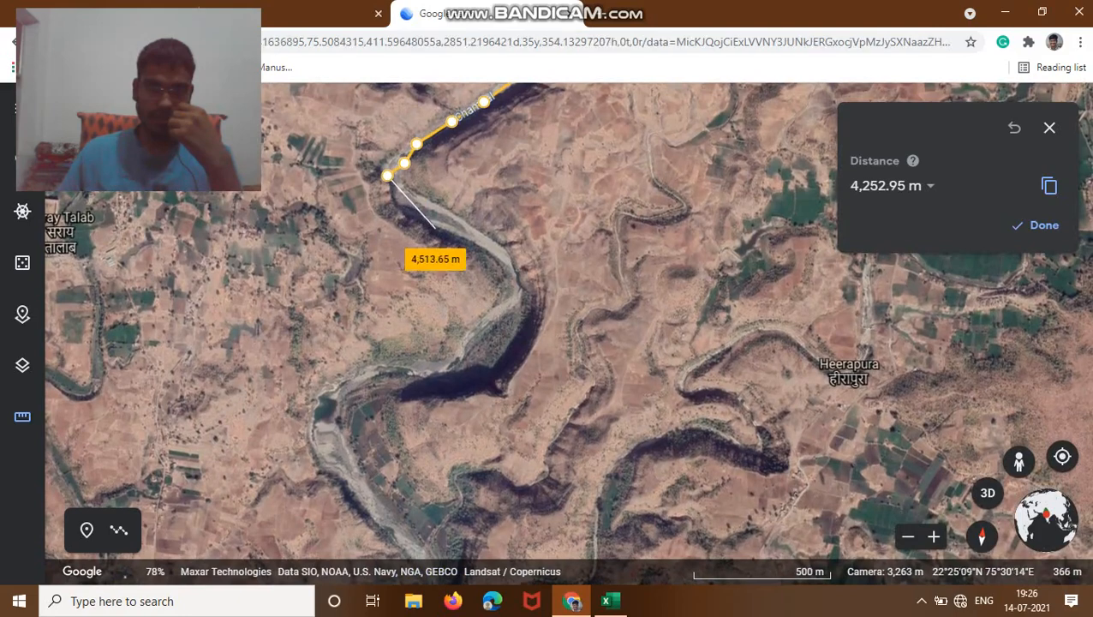
left_click(435, 229)
left_click(460, 234)
left_click(494, 255)
left_click(508, 276)
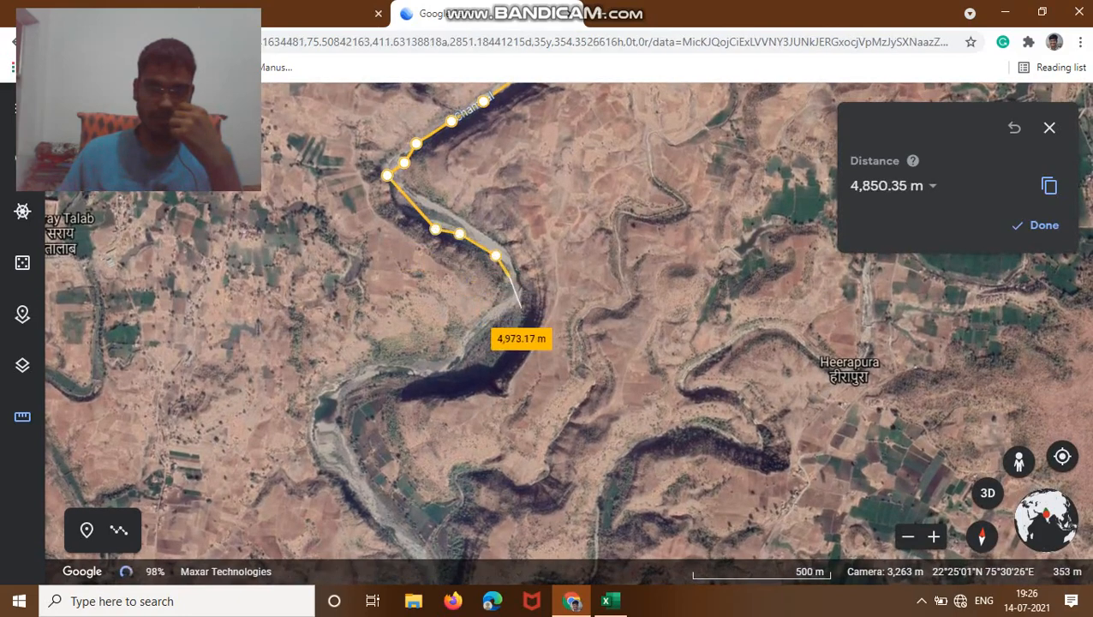
left_click(521, 309)
left_click(511, 335)
left_click(488, 355)
left_click(470, 369)
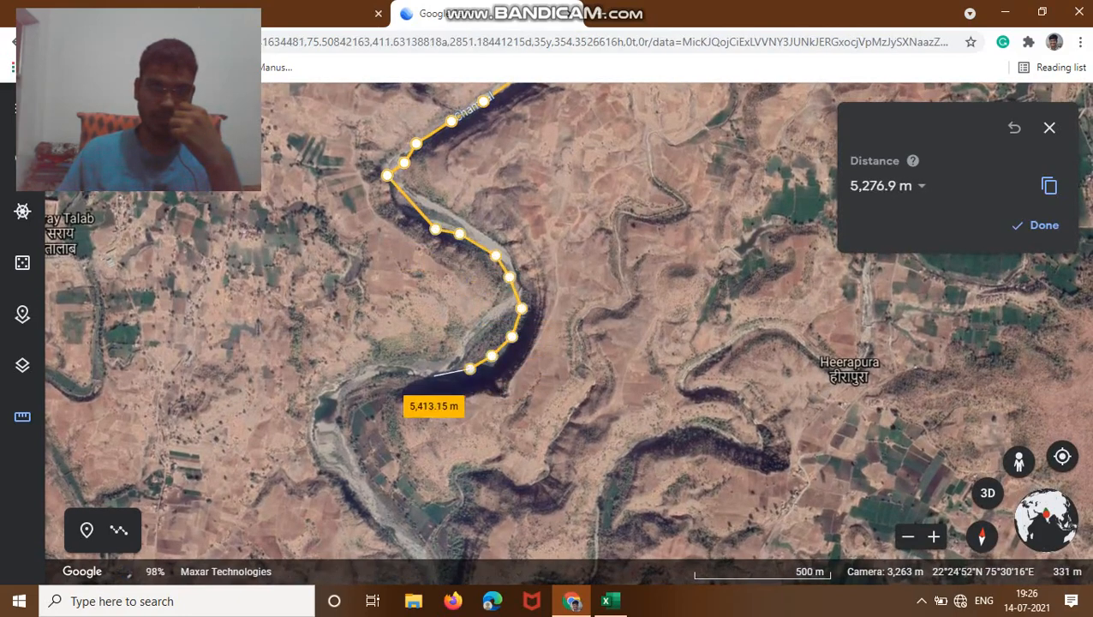
- Trace the channel west and around the following bend to the south, reaching about 6,086 m in total
left_click(434, 375)
left_click(402, 377)
left_click(351, 382)
left_click(329, 418)
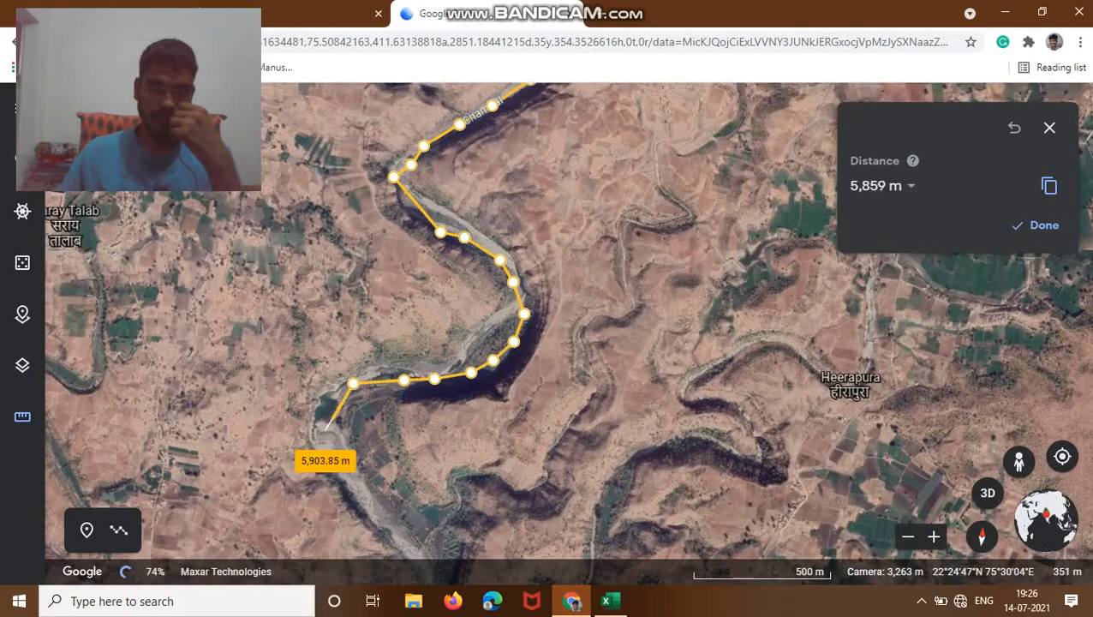
left_click(324, 429)
left_click(331, 448)
left_click(342, 474)
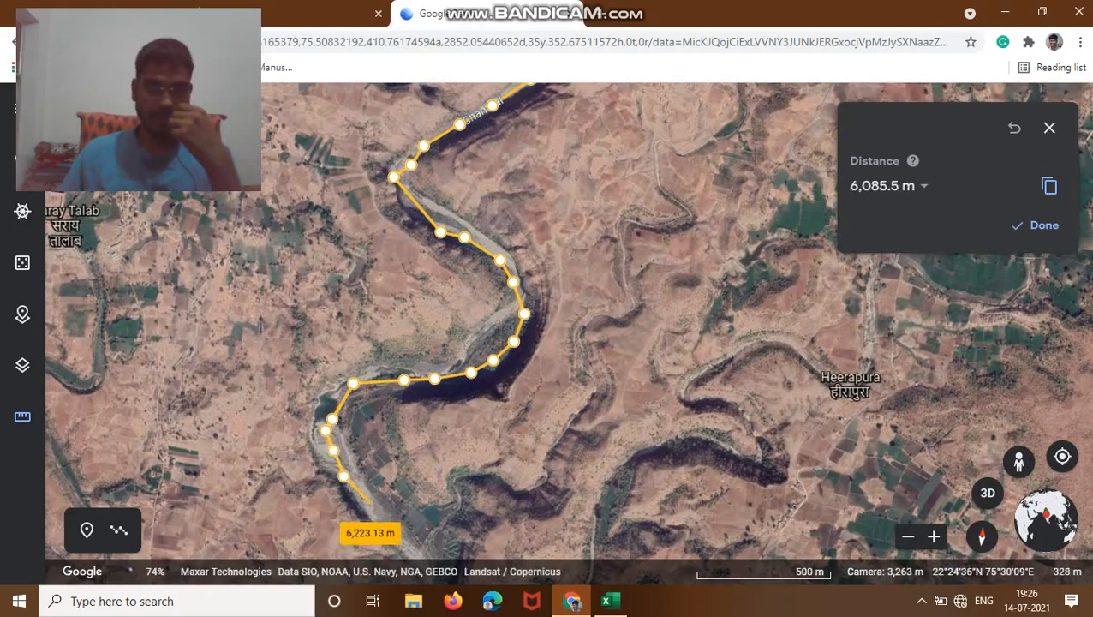
- Trace the remaining channel southeast and around to Point B, and finish the distance path at 6,904.86 m
left_click(370, 503)
left_click(397, 527)
left_click(405, 548)
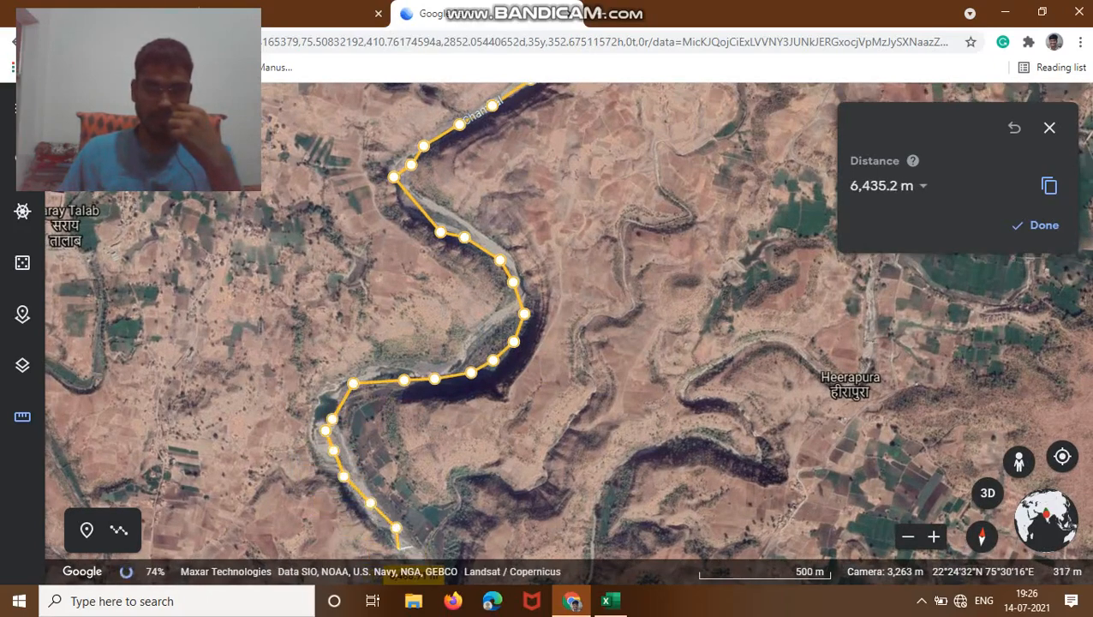
left_click_drag(407, 558, 411, 339)
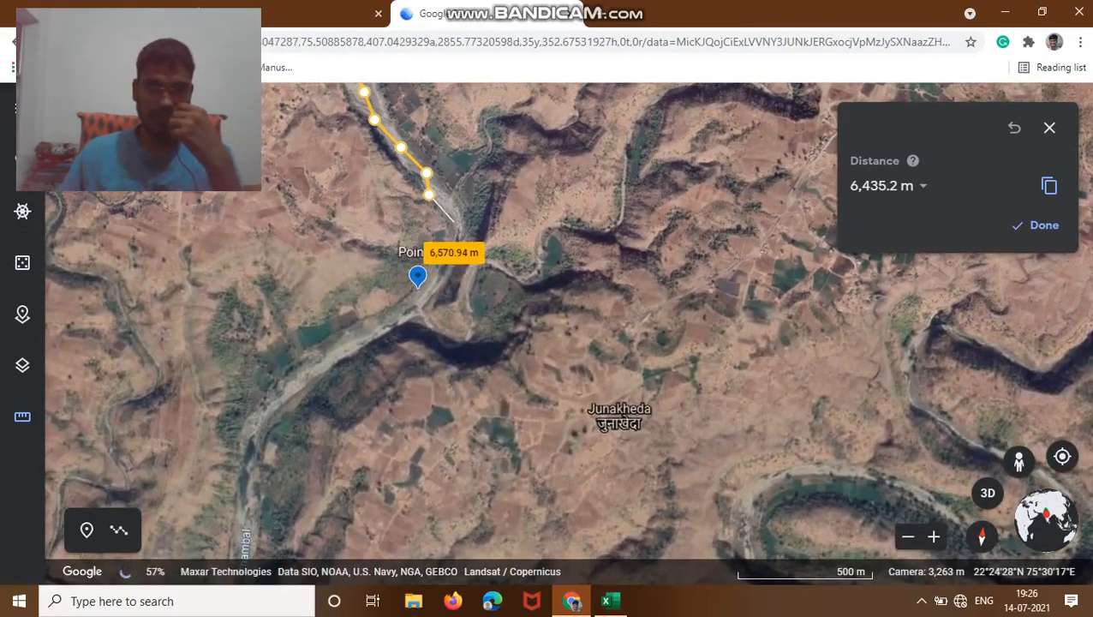
left_click(453, 223)
left_click(456, 252)
left_click(443, 276)
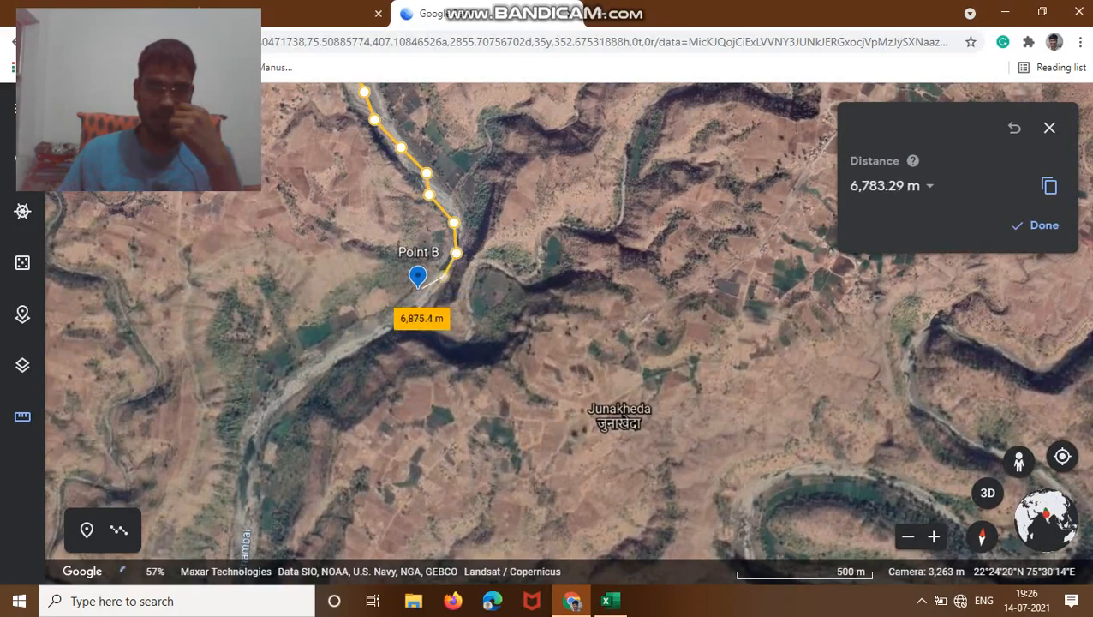
left_click(415, 292)
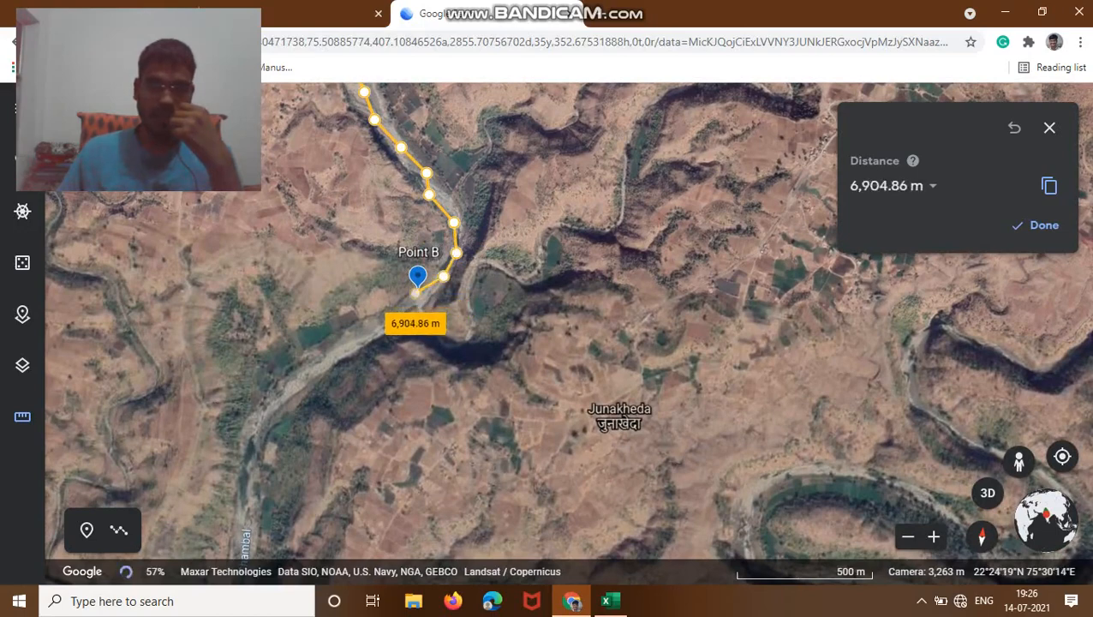
left_click(414, 293)
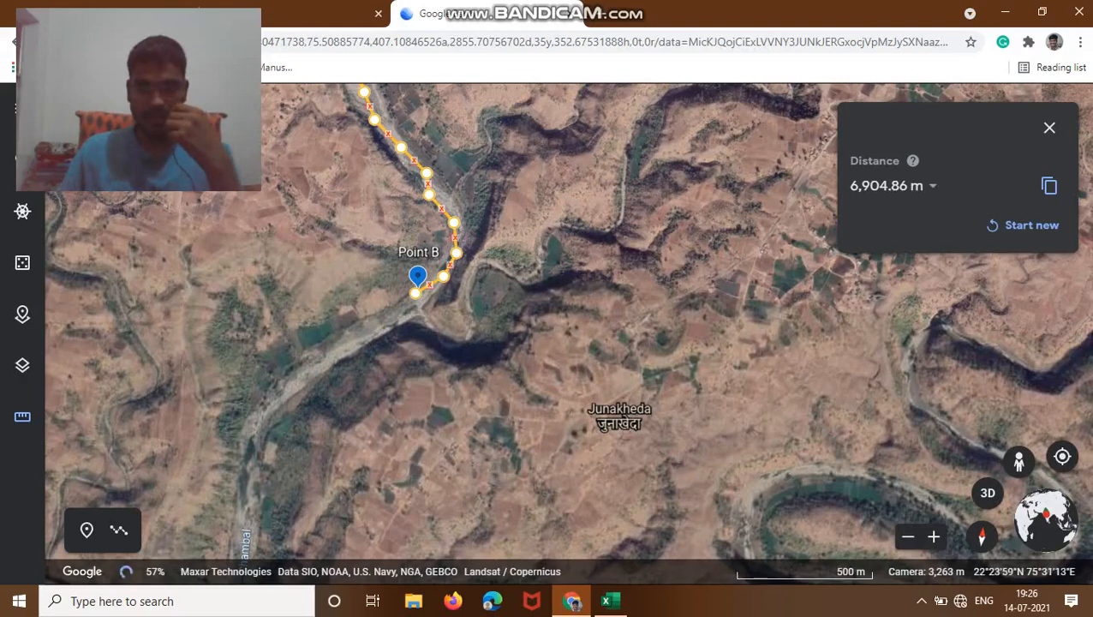
- Copy the completed channel distance between Point A and Point B to the clipboard
left_click(907, 536)
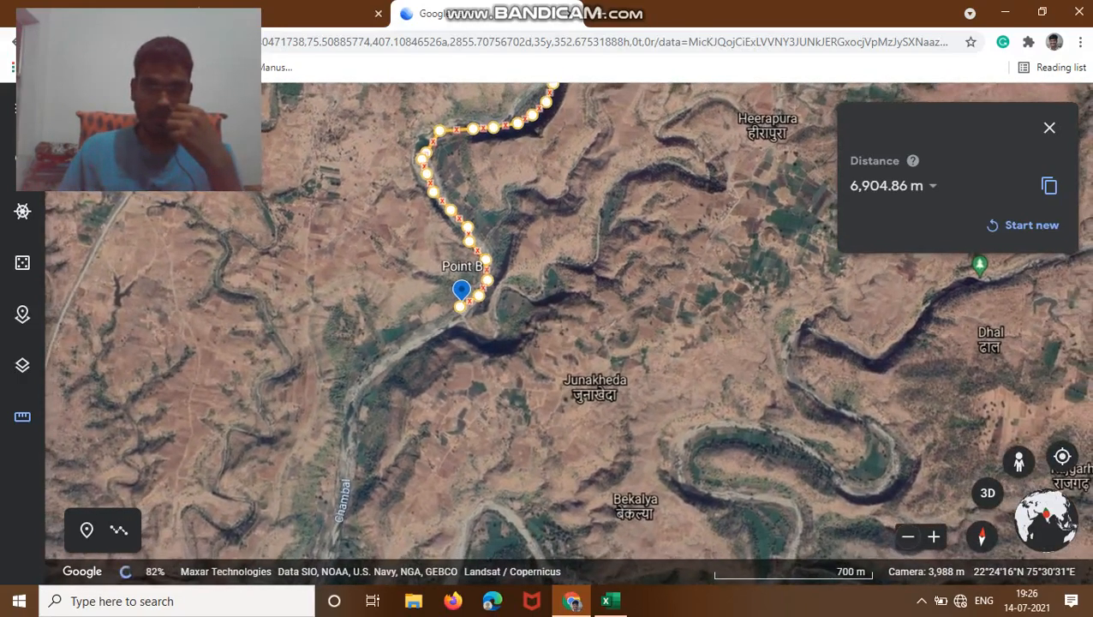
left_click_drag(625, 189, 668, 422)
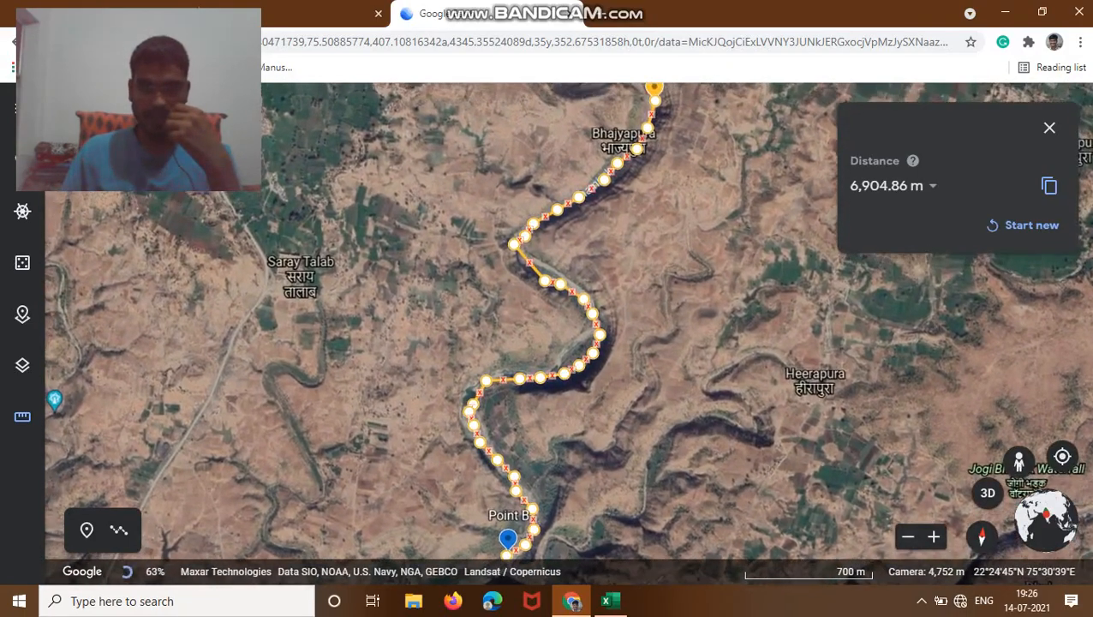
left_click(907, 536)
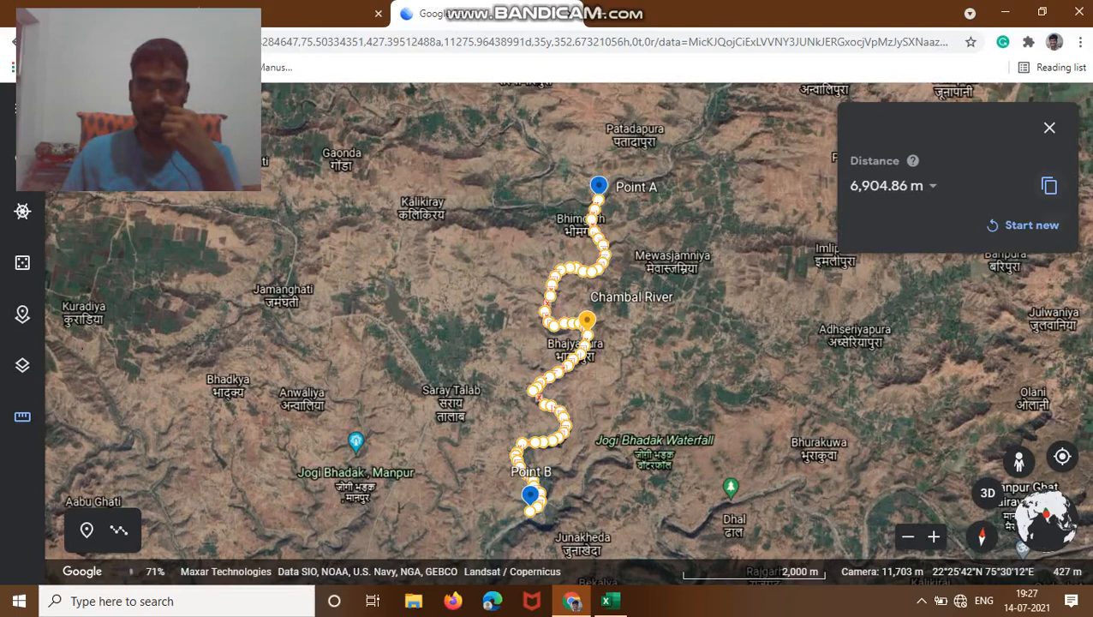
left_click(1049, 185)
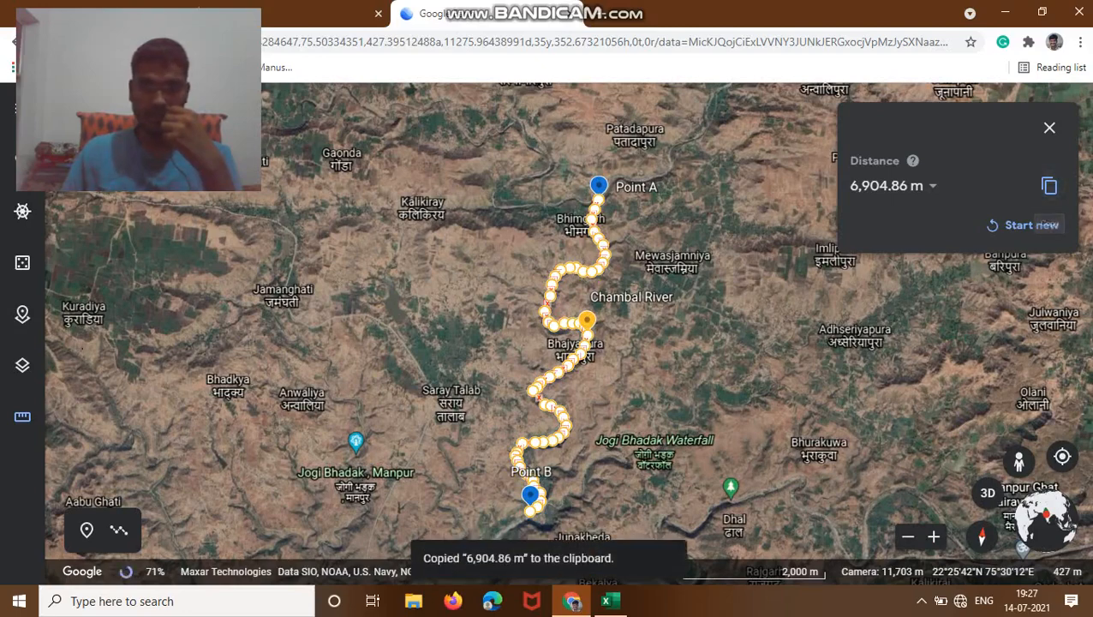
- Switch to Excel and paste the copied distance into B3 as the stream channel length, removing the unit to leave 6,904.86
left_click(609, 600)
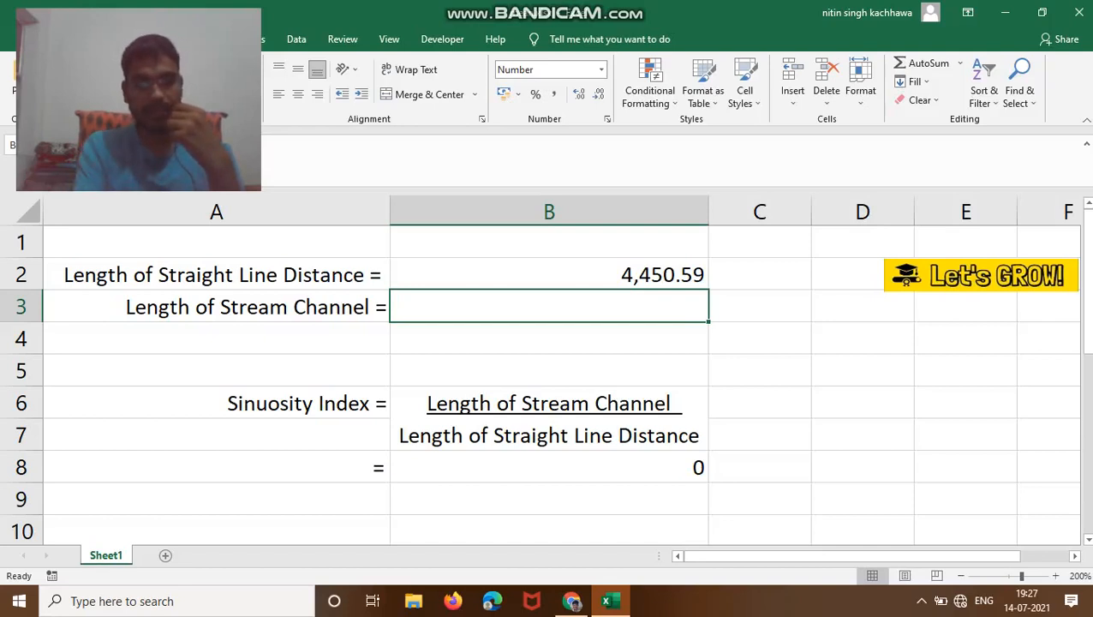
key("ctrl+v")
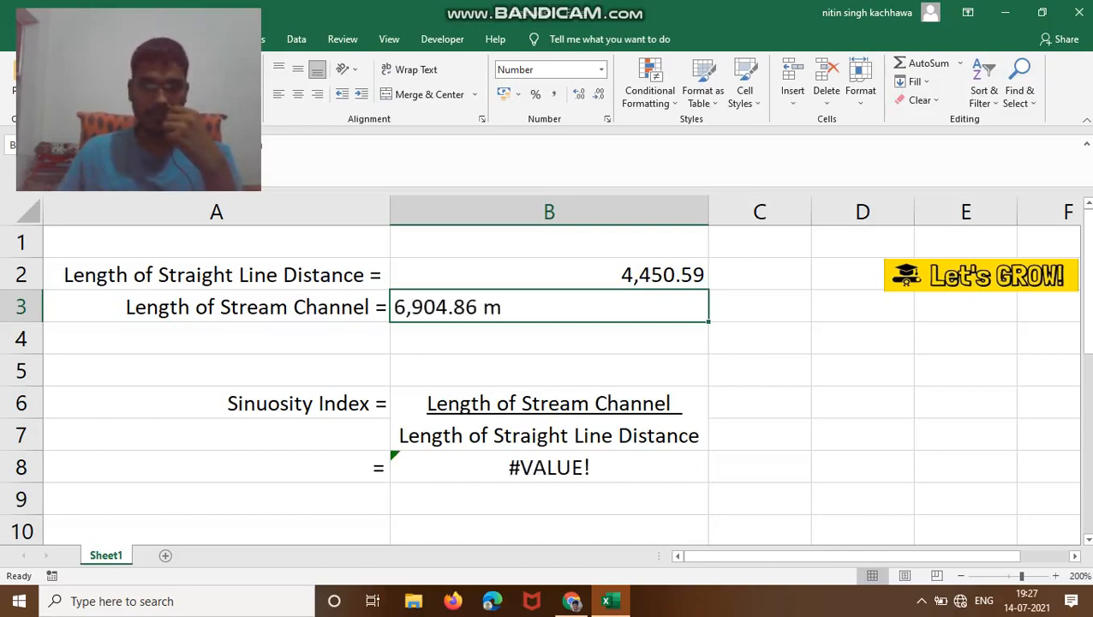
key("F2")
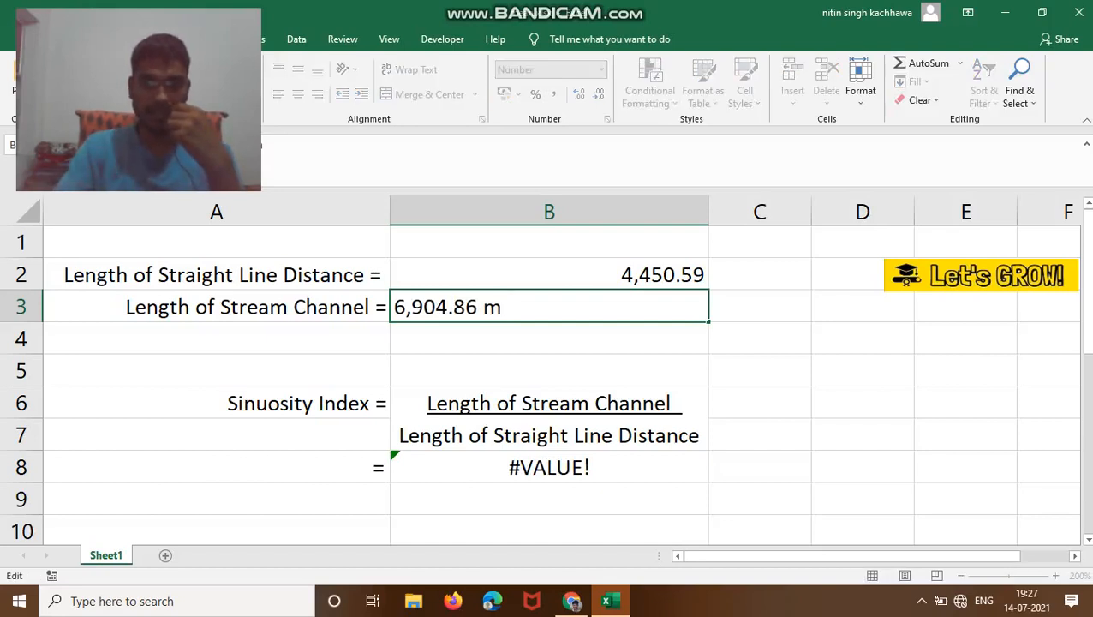
key("BackSpace")
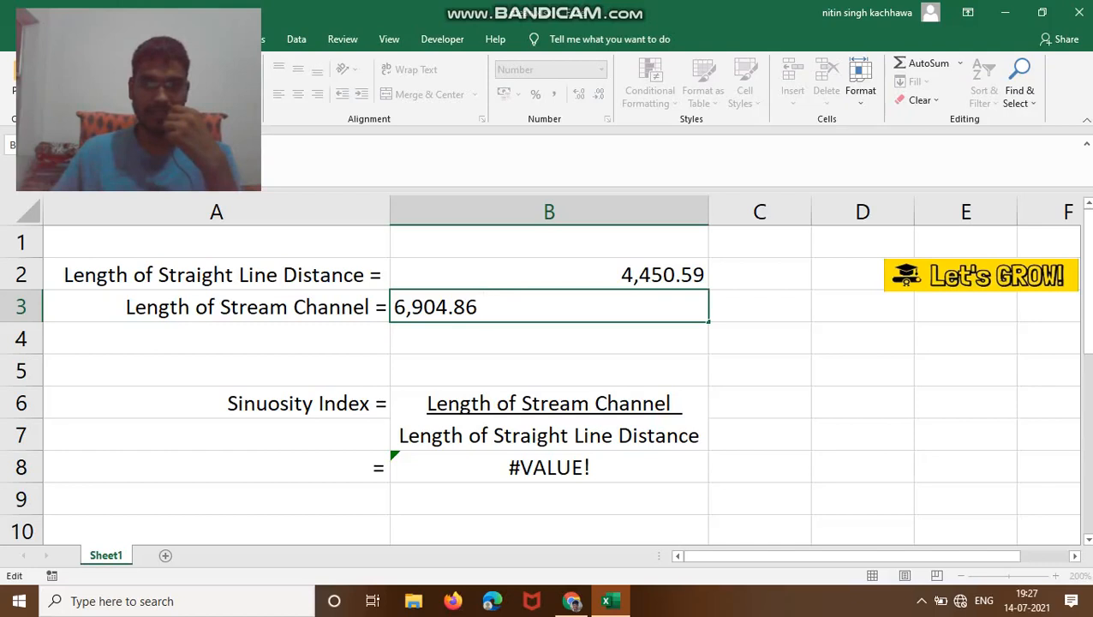
key("Return")
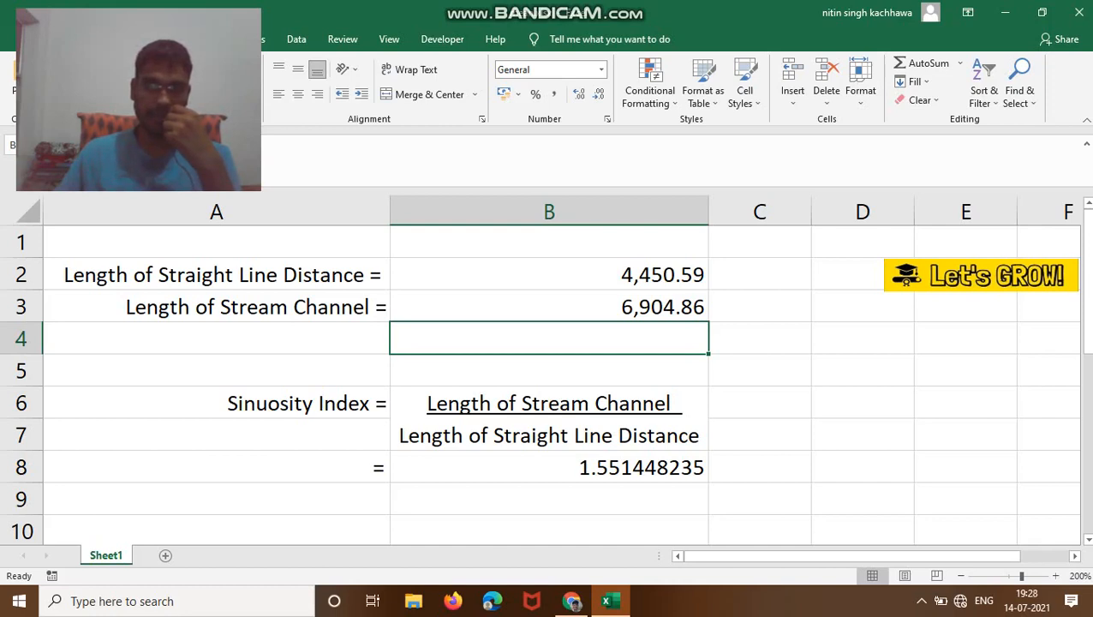
- Enter the channel classification "Meander" in B9 below the sinuosity index result
left_click(549, 467)
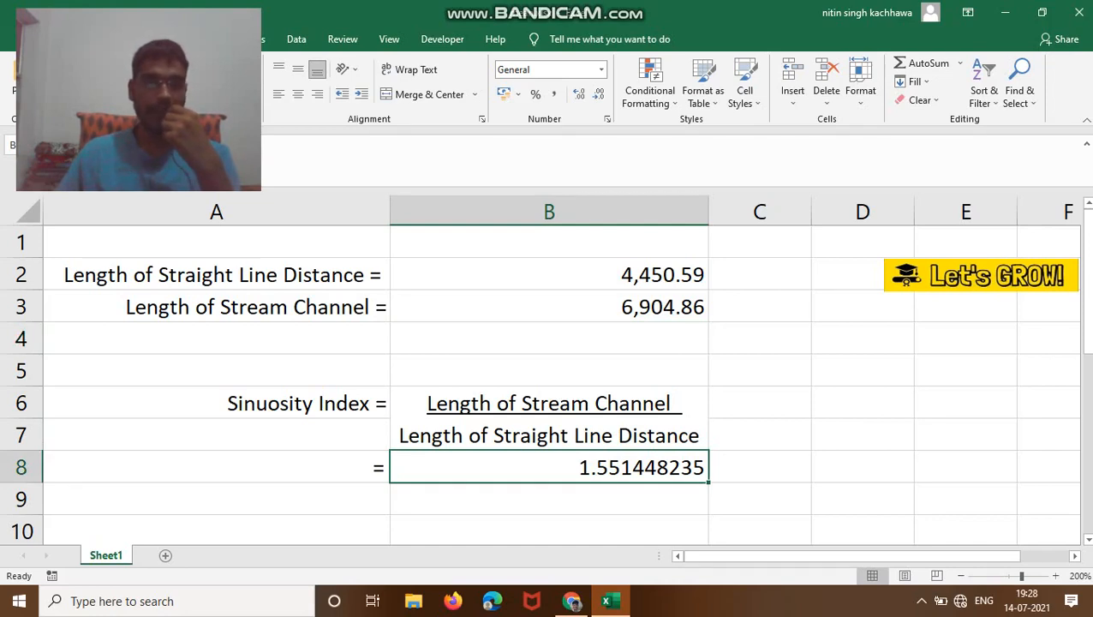
left_click(549, 498)
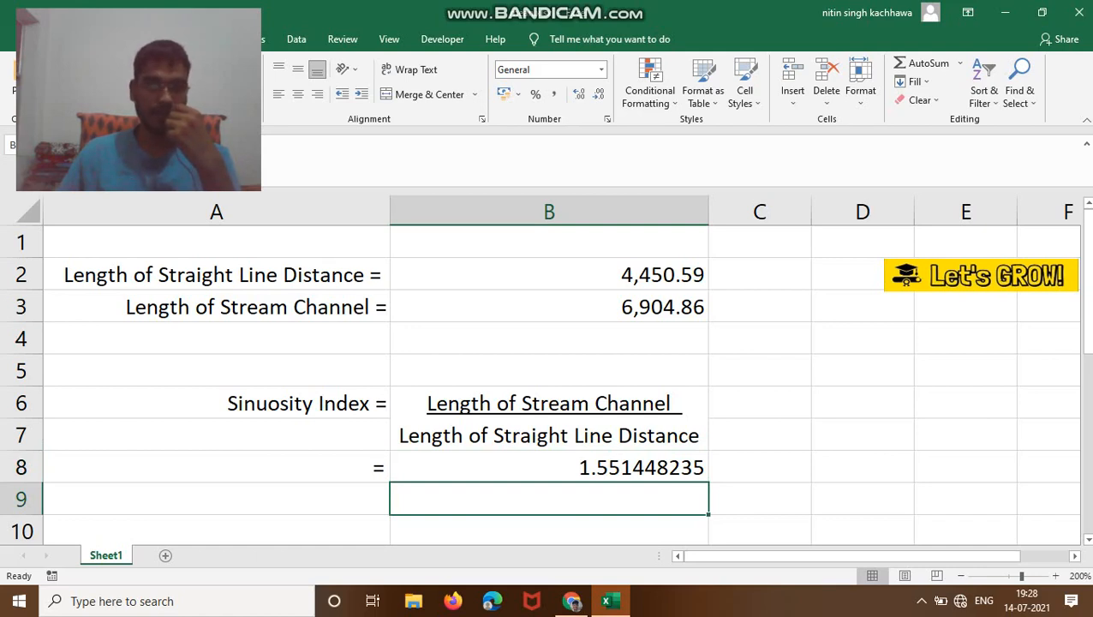
key("BackSpace")
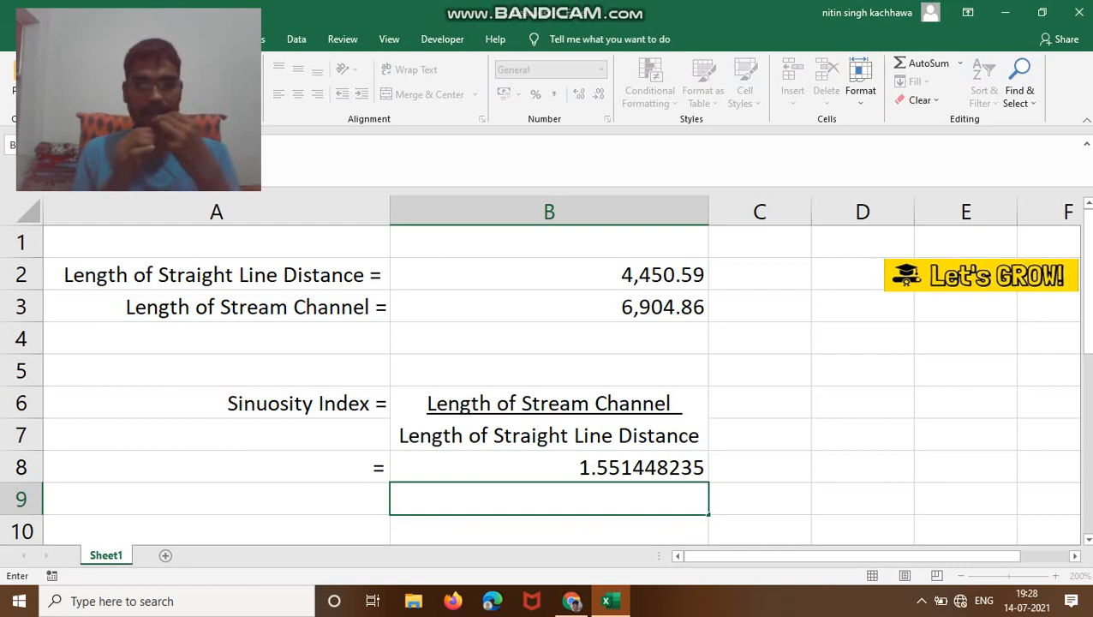
type("M")
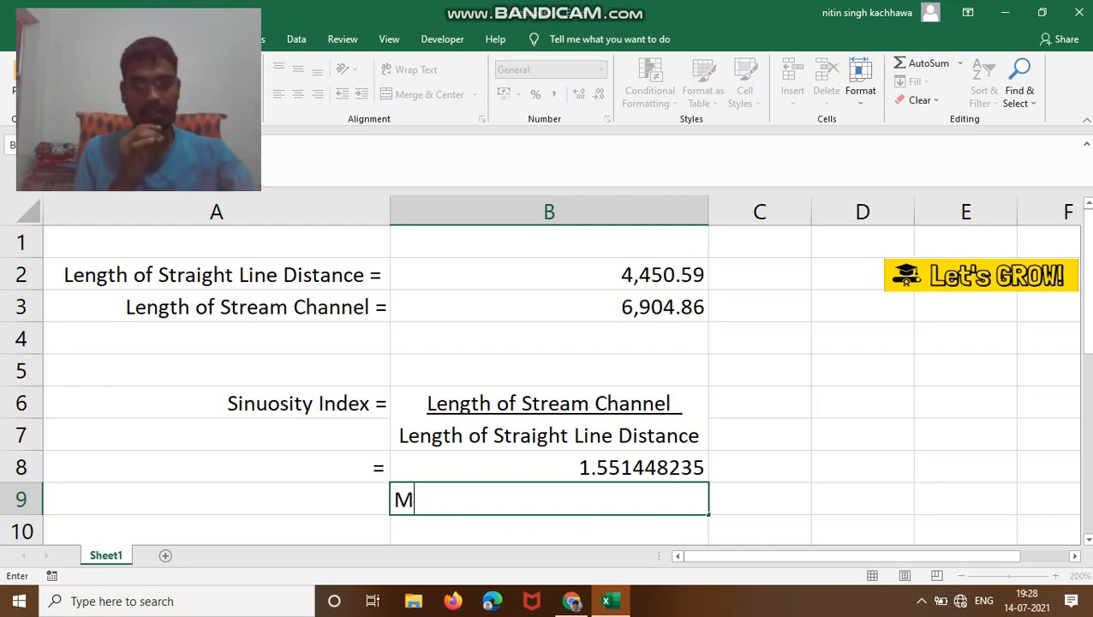
type("e")
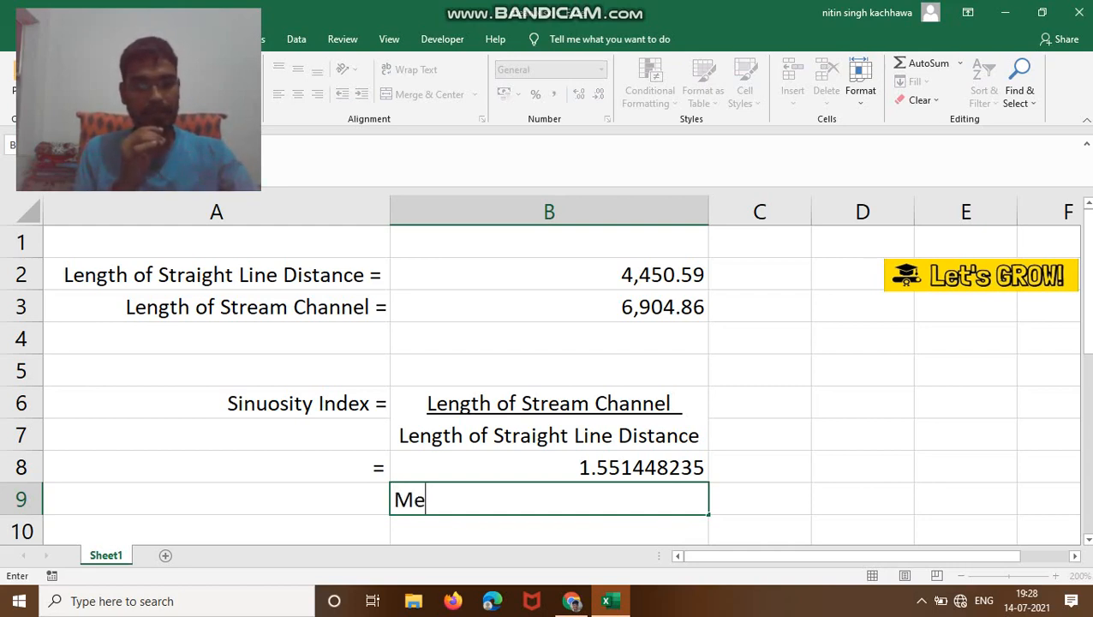
type("ander")
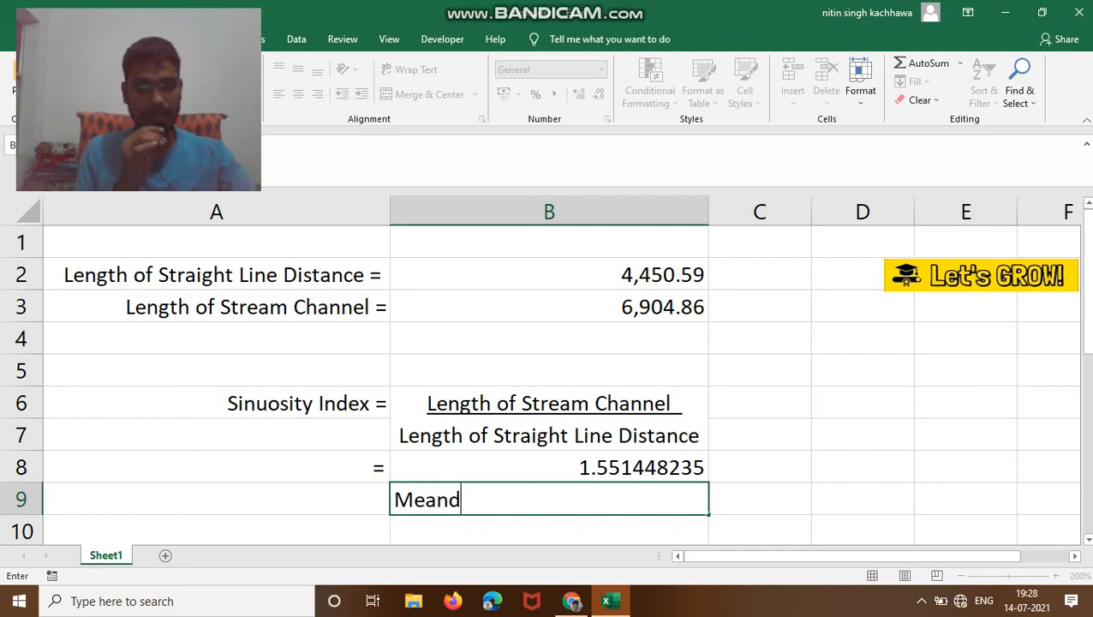